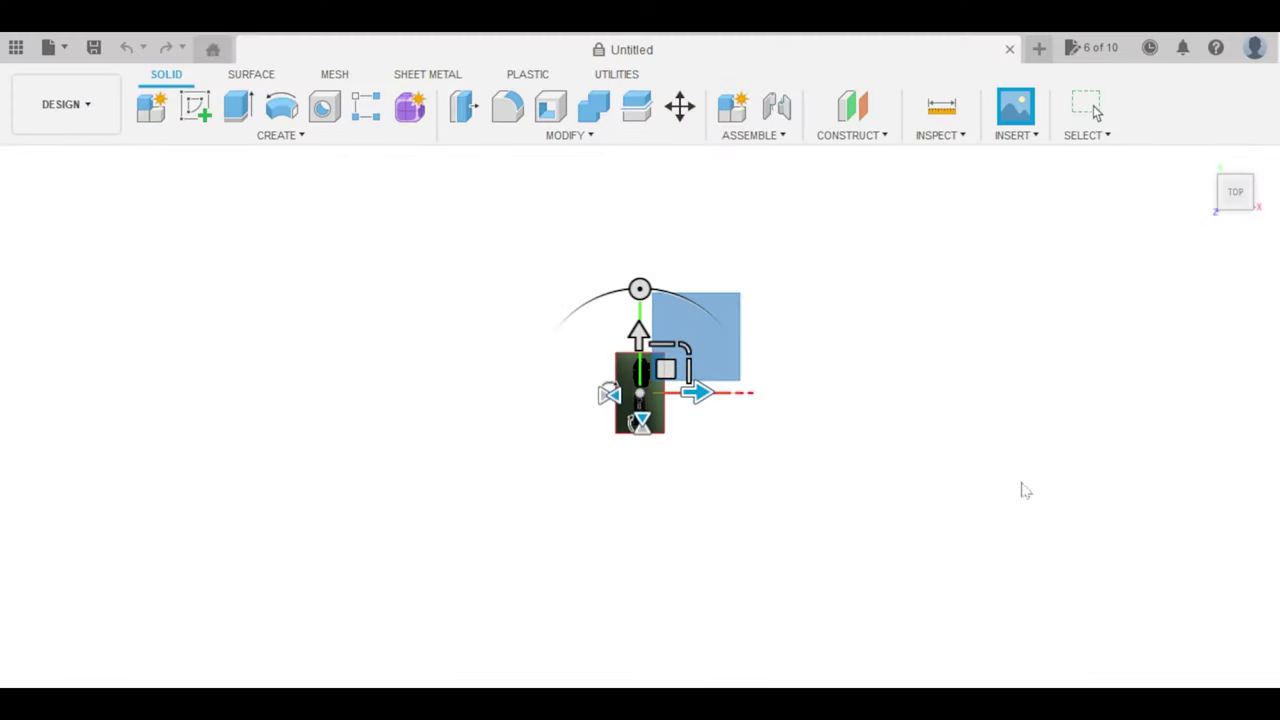
Mark the ruler's 0 cm tick on the placed scan as the calibration start point.
scroll(639, 361, "up", 5)
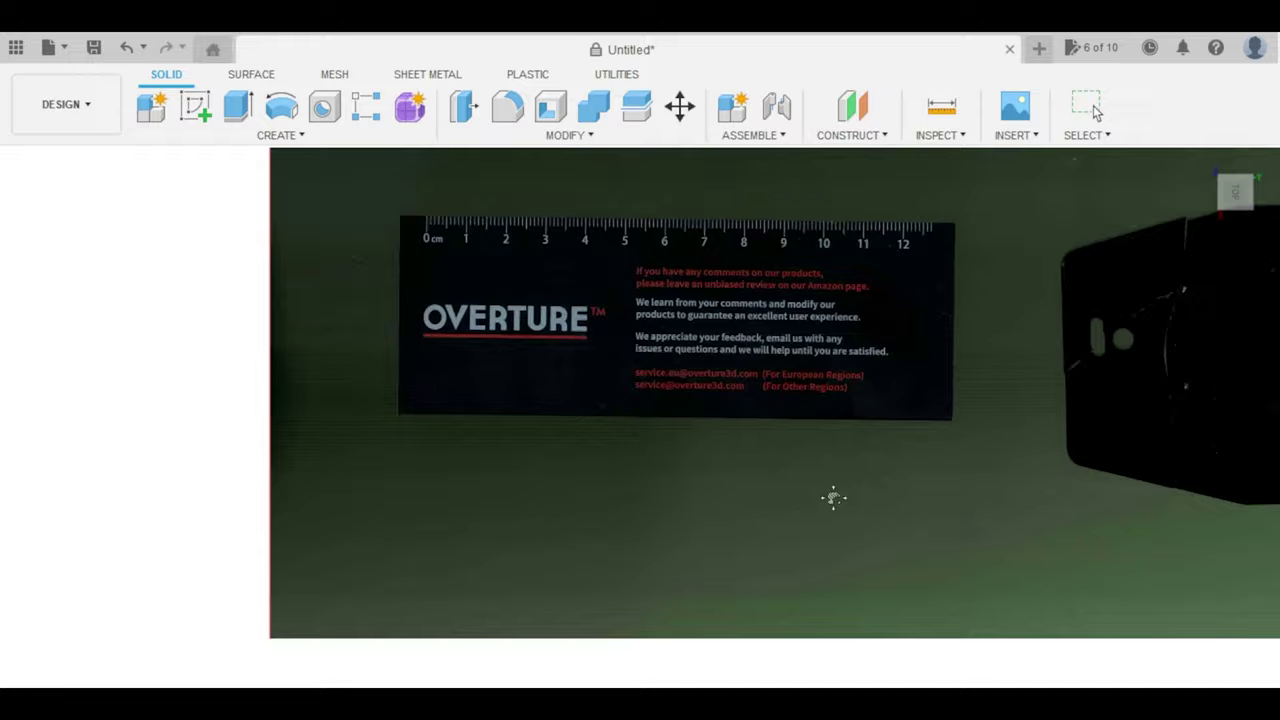
scroll(514, 366, "up", 5)
left_click(721, 379)
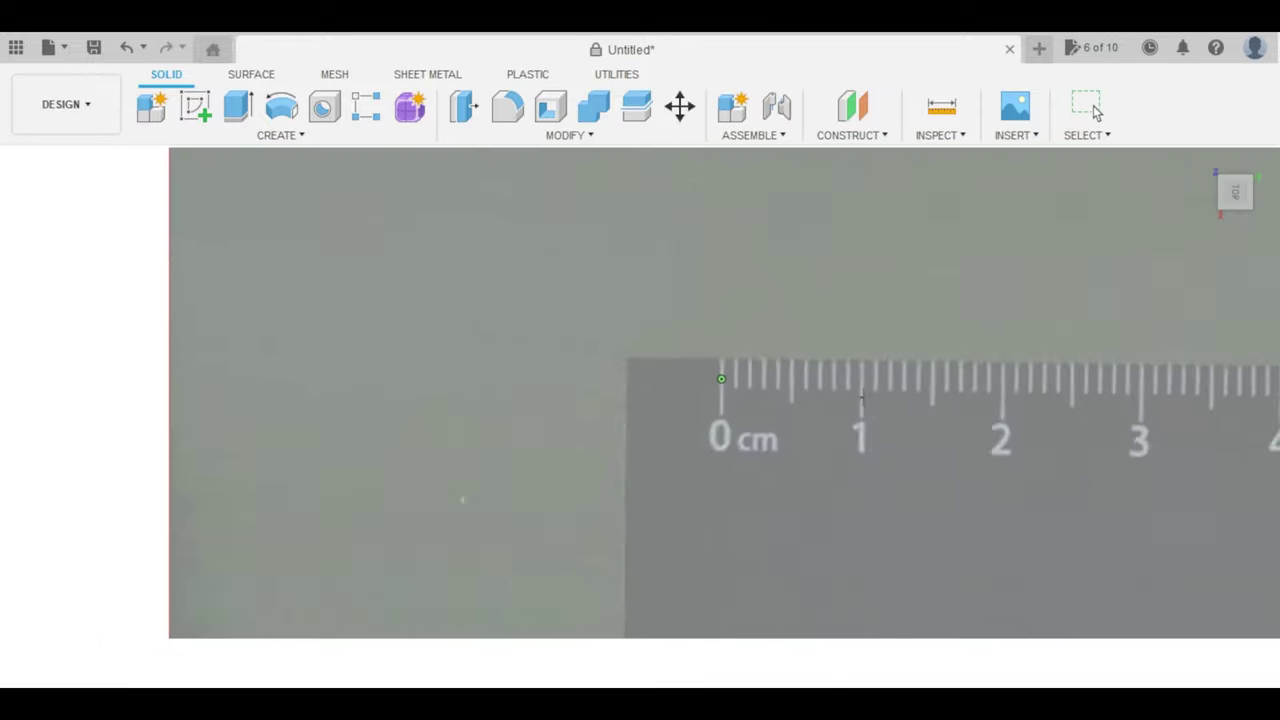
scroll(592, 392, "up", 5)
scroll(592, 392, "down", 5)
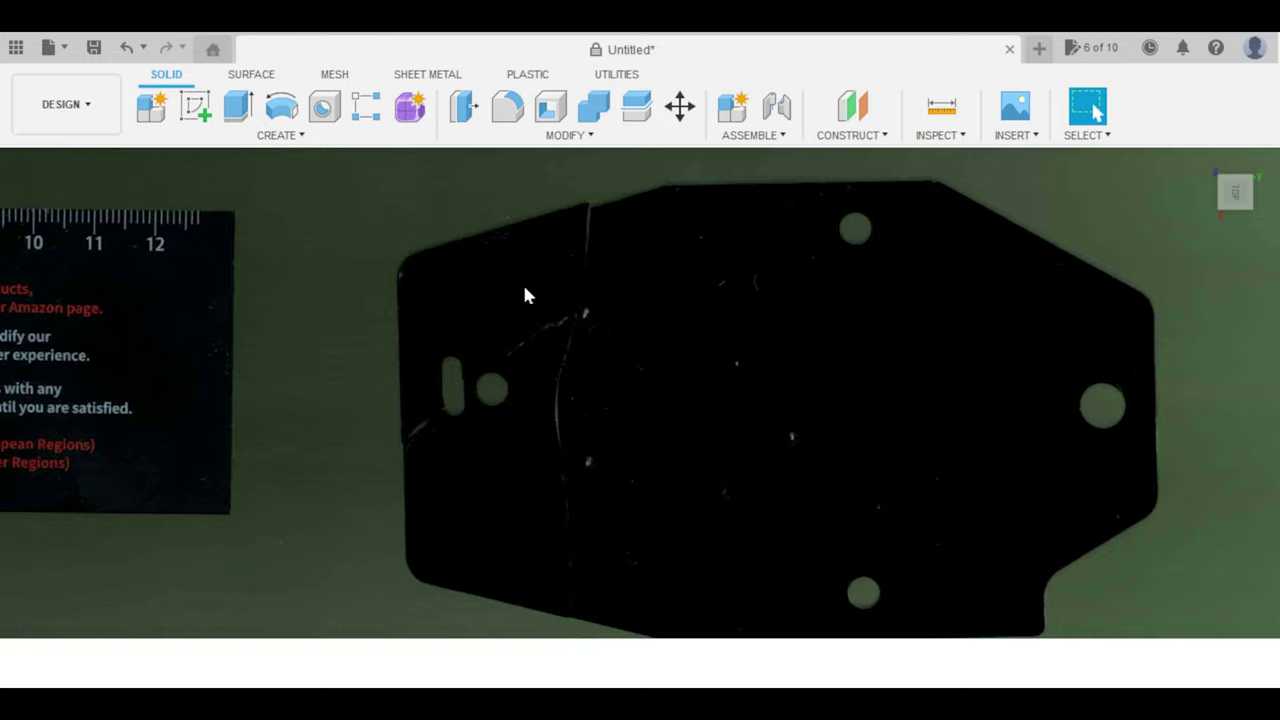
Start a sketch on the scan's plane and begin lines, undoing a misplaced first line.
key("s")
left_click(597, 425)
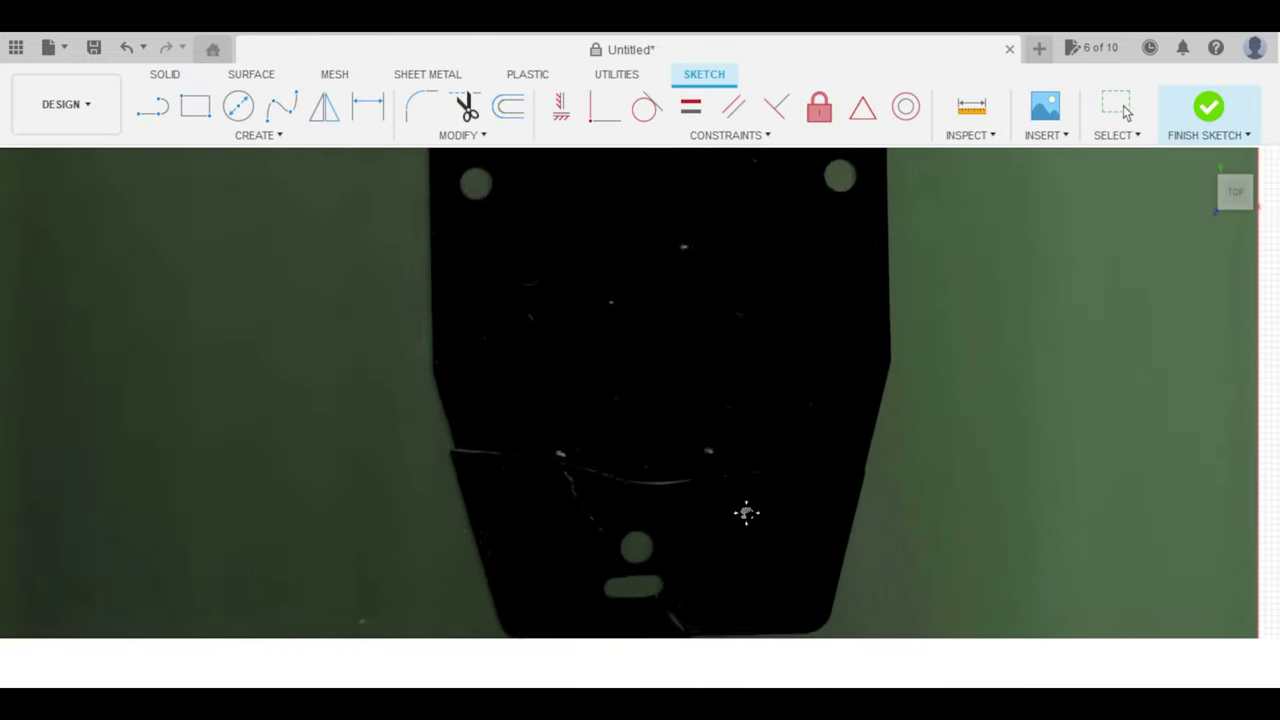
key("l")
scroll(512, 353, "up", 3)
left_click(314, 243)
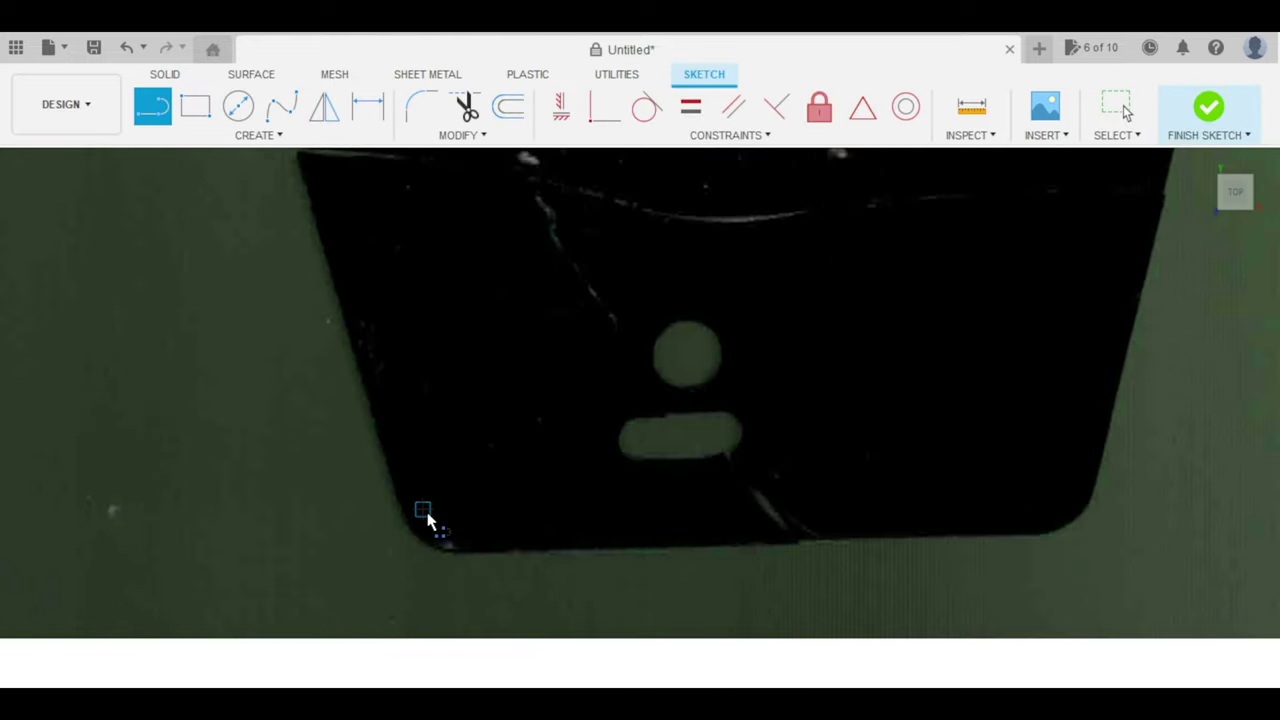
left_click(423, 509)
key("ctrl+z")
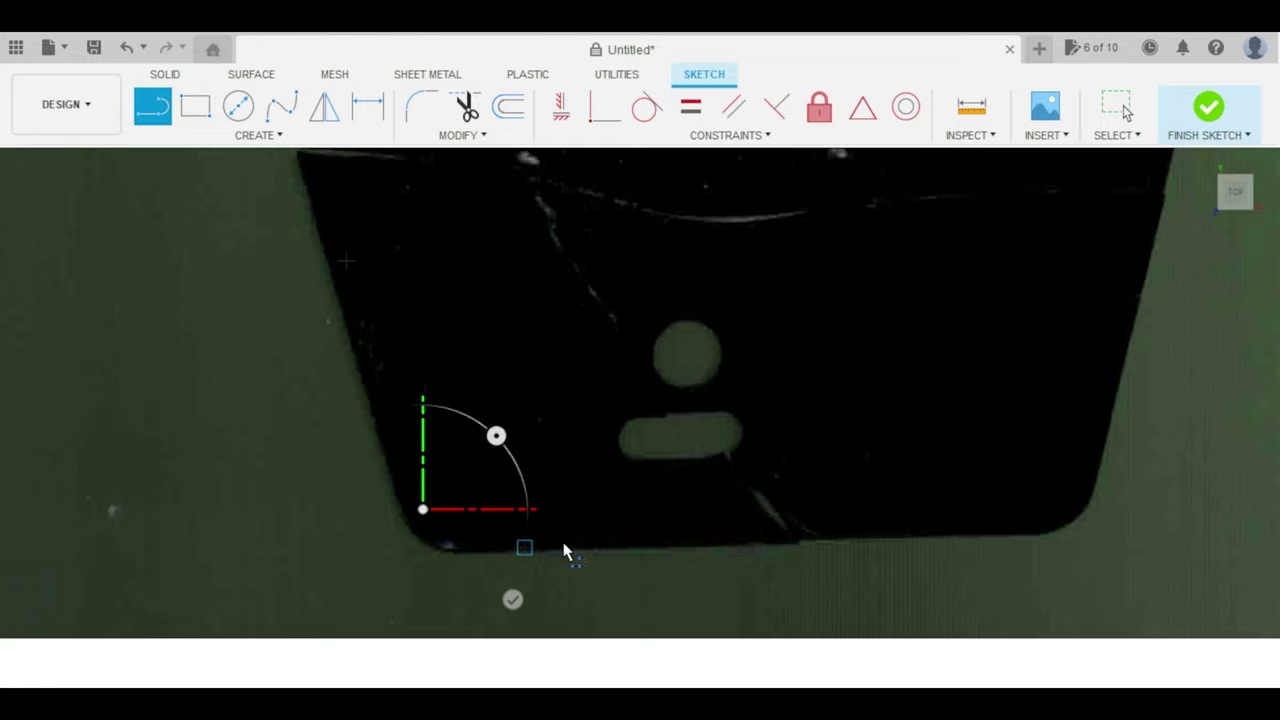
key("Escape")
key("l")
Trace the part's bottom edge and right edge up to the bend with lines.
left_click(475, 546)
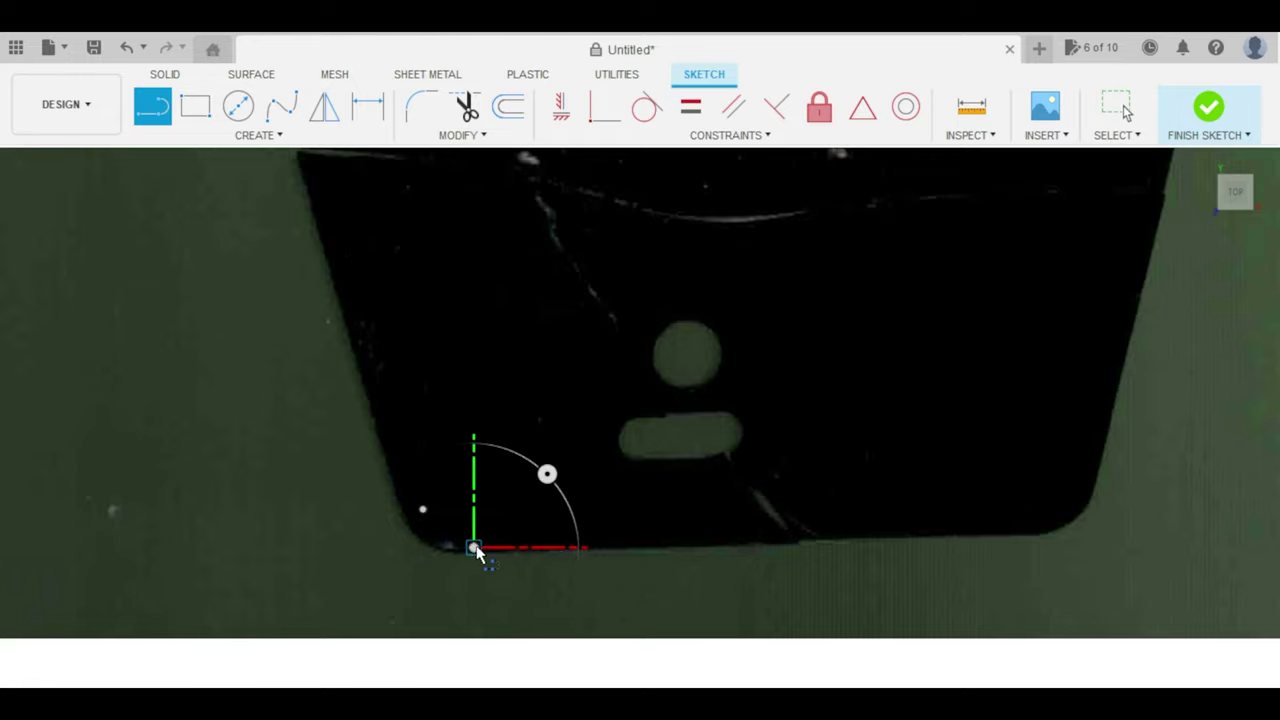
left_click(853, 535)
key("Escape")
left_click(158, 112)
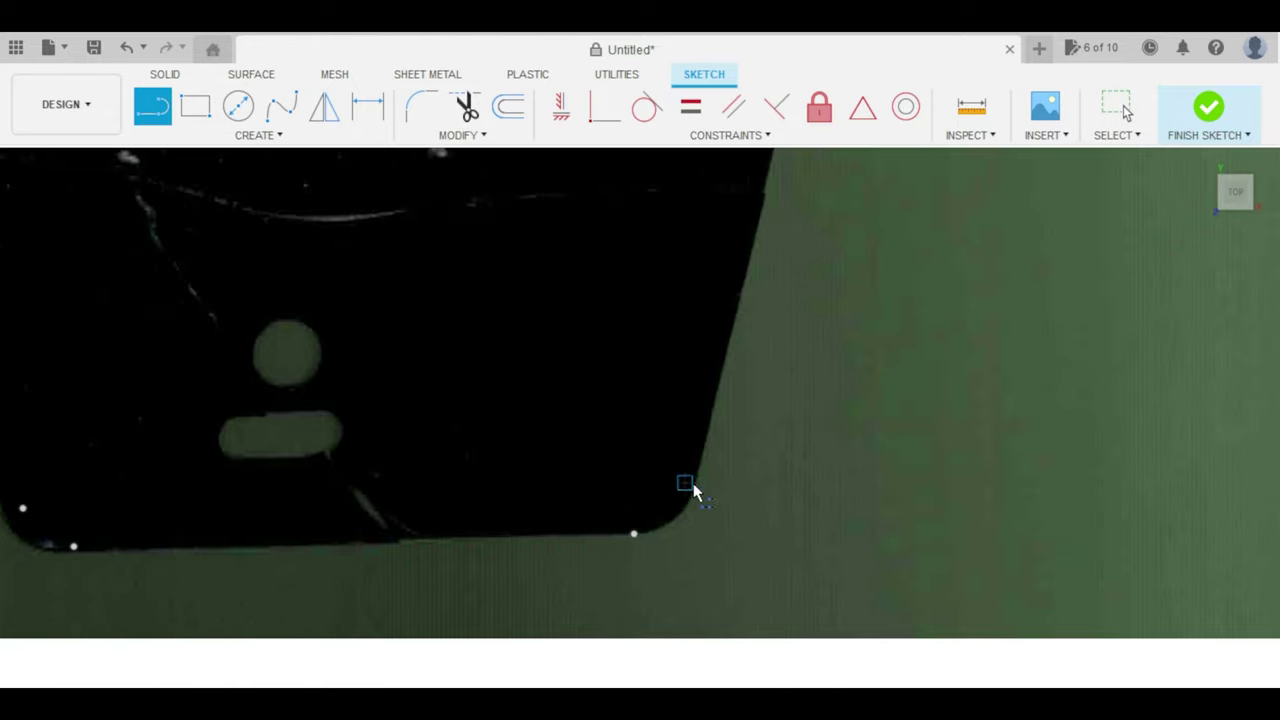
left_click(696, 483)
left_click(592, 328)
scroll(636, 356, "up", 6)
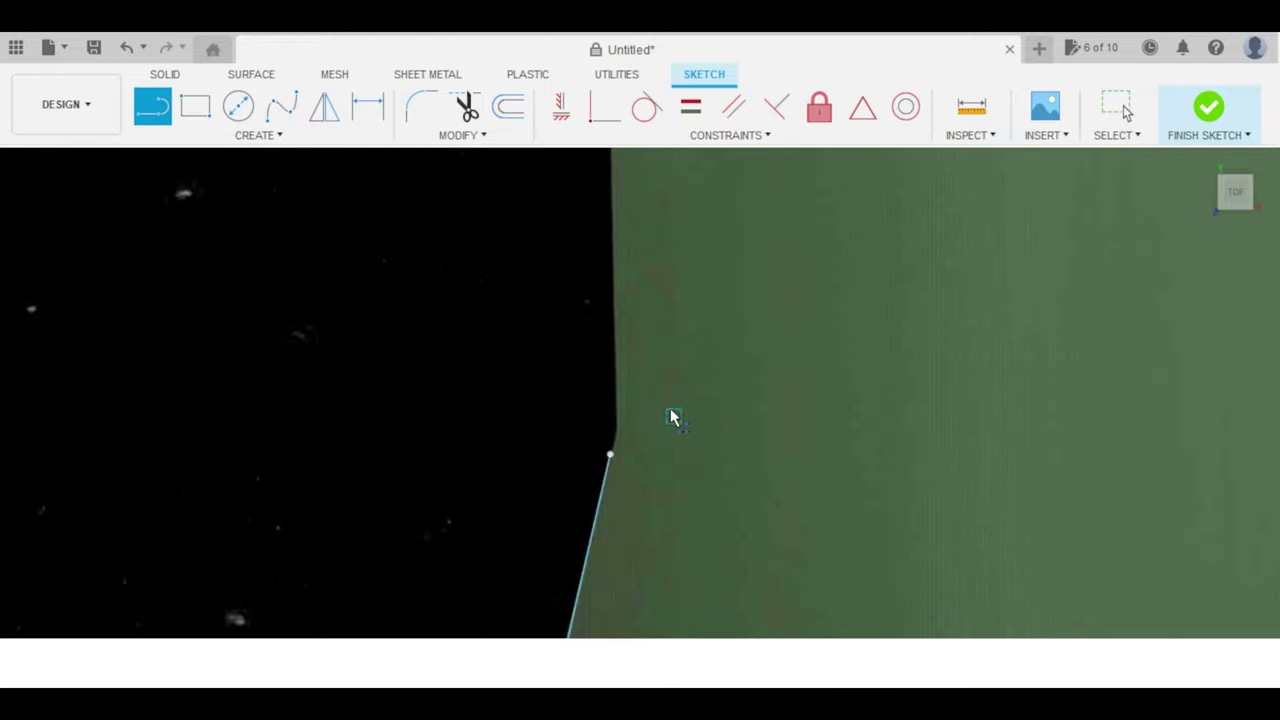
scroll(587, 308, "up", 3)
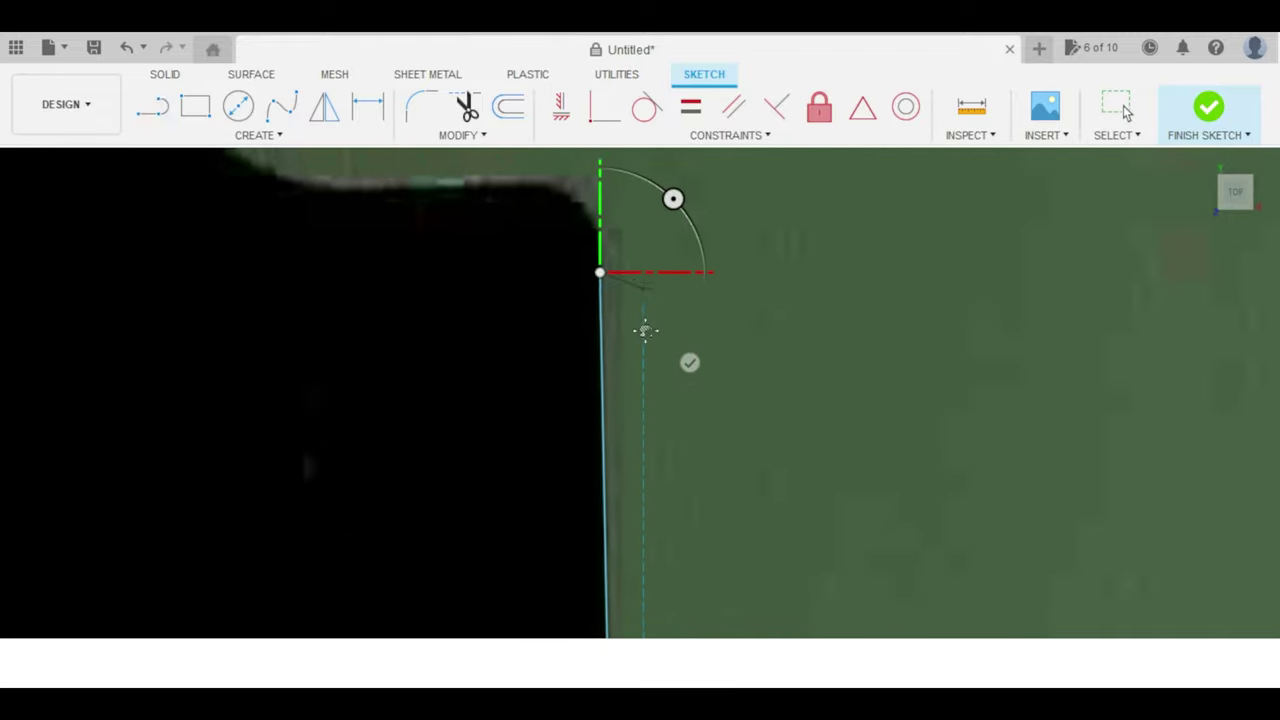
scroll(528, 320, "down", 3)
Trace the part's top edge over to its corner with line segments.
left_click(546, 303)
scroll(410, 312, "up", 4)
left_click(376, 311)
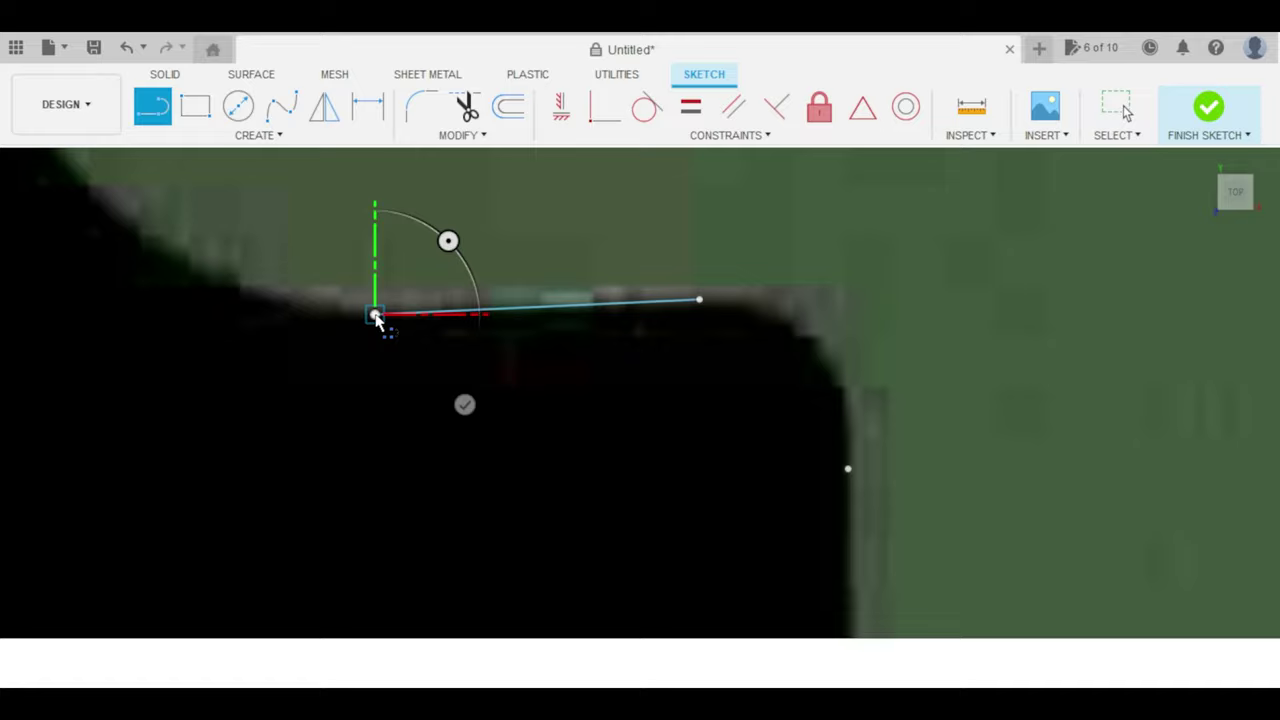
scroll(720, 560, "up", 3)
scroll(457, 337, "up", 2)
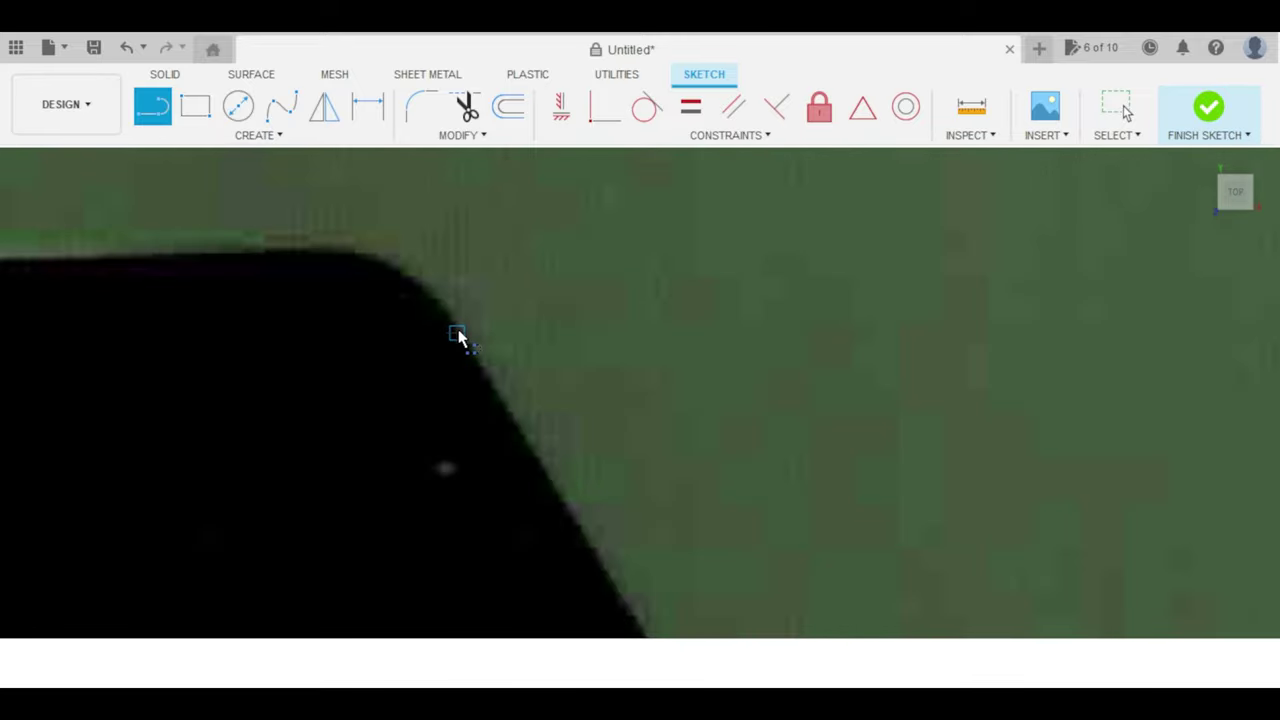
scroll(400, 280, "up", 2)
scroll(510, 330, "down", 3)
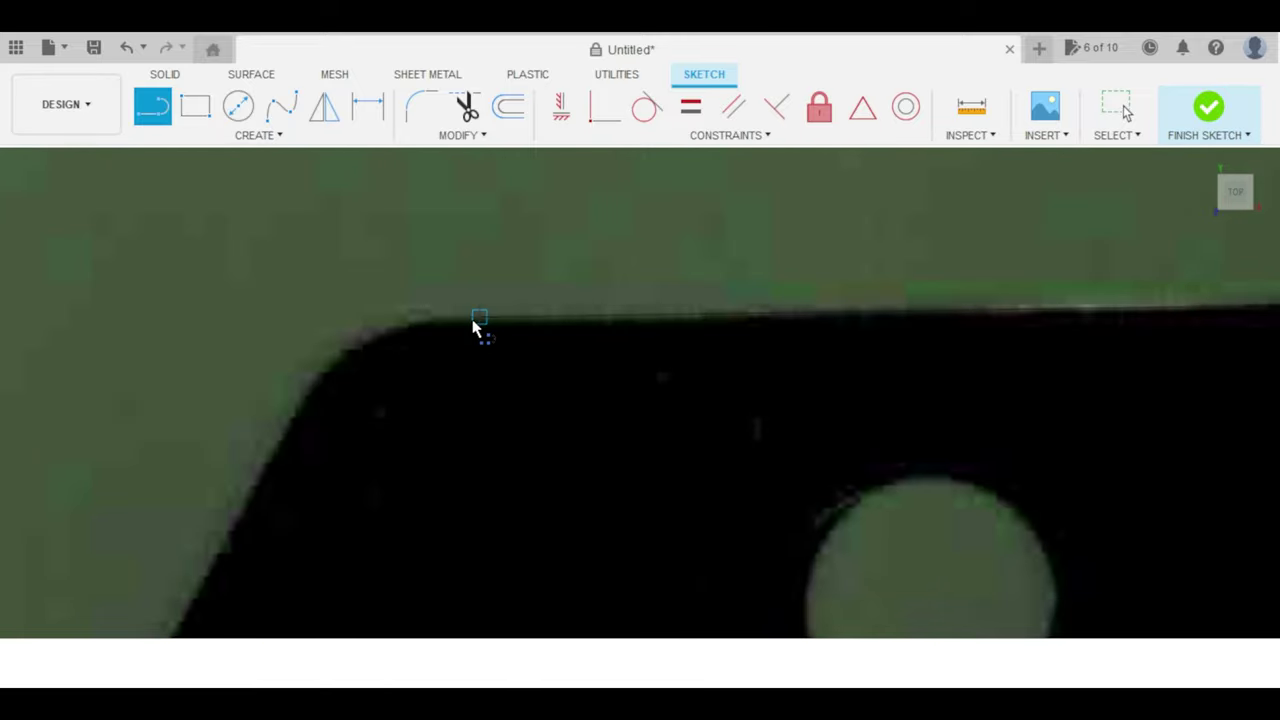
scroll(537, 323, "up", 3)
scroll(449, 347, "up", 2)
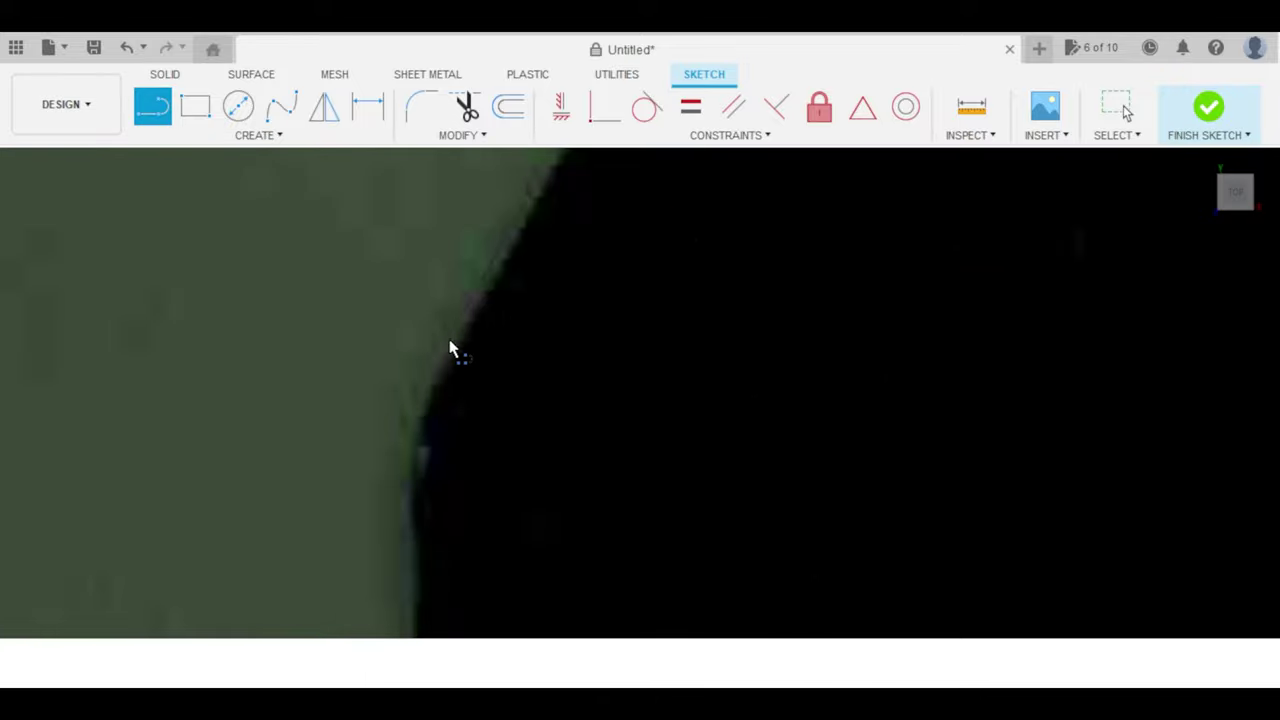
Trace the curved edge and fix the last line endpoint on the outline.
left_click(453, 353)
scroll(460, 320, "down", 3)
scroll(503, 320, "up", 3)
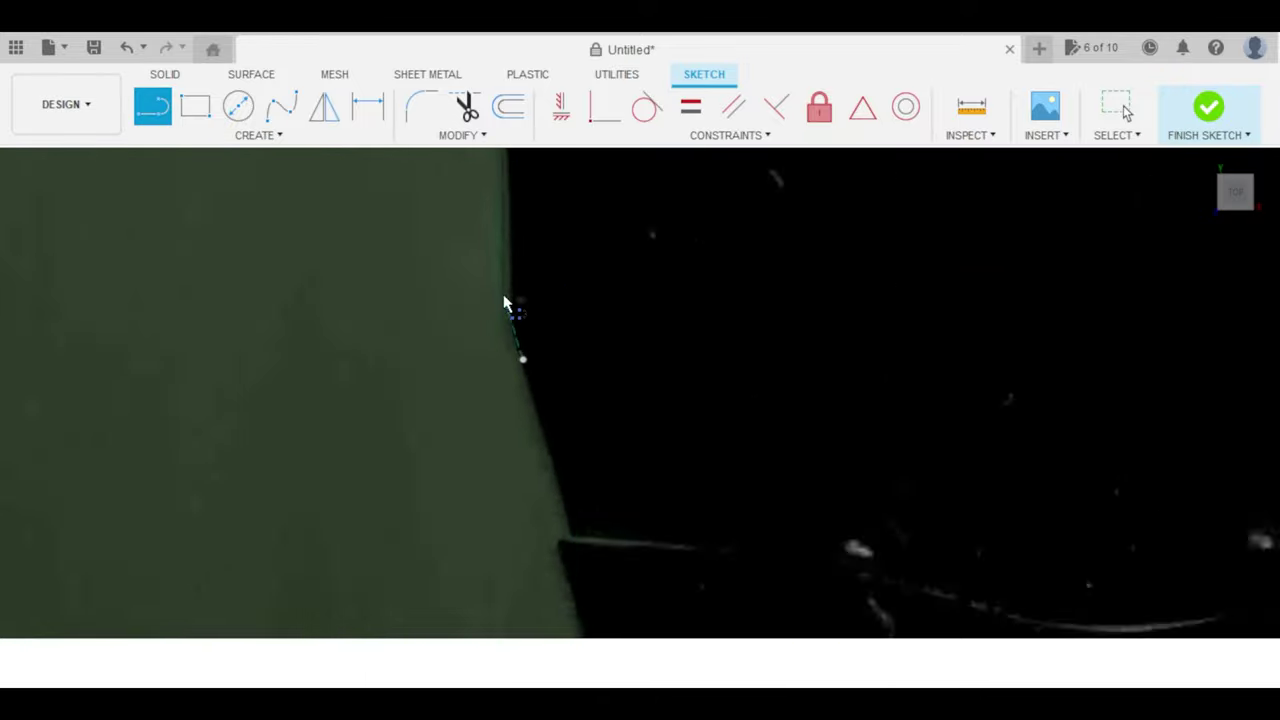
left_click(505, 305)
key("Escape")
scroll(700, 420, "down", 3)
scroll(698, 440, "up", 1)
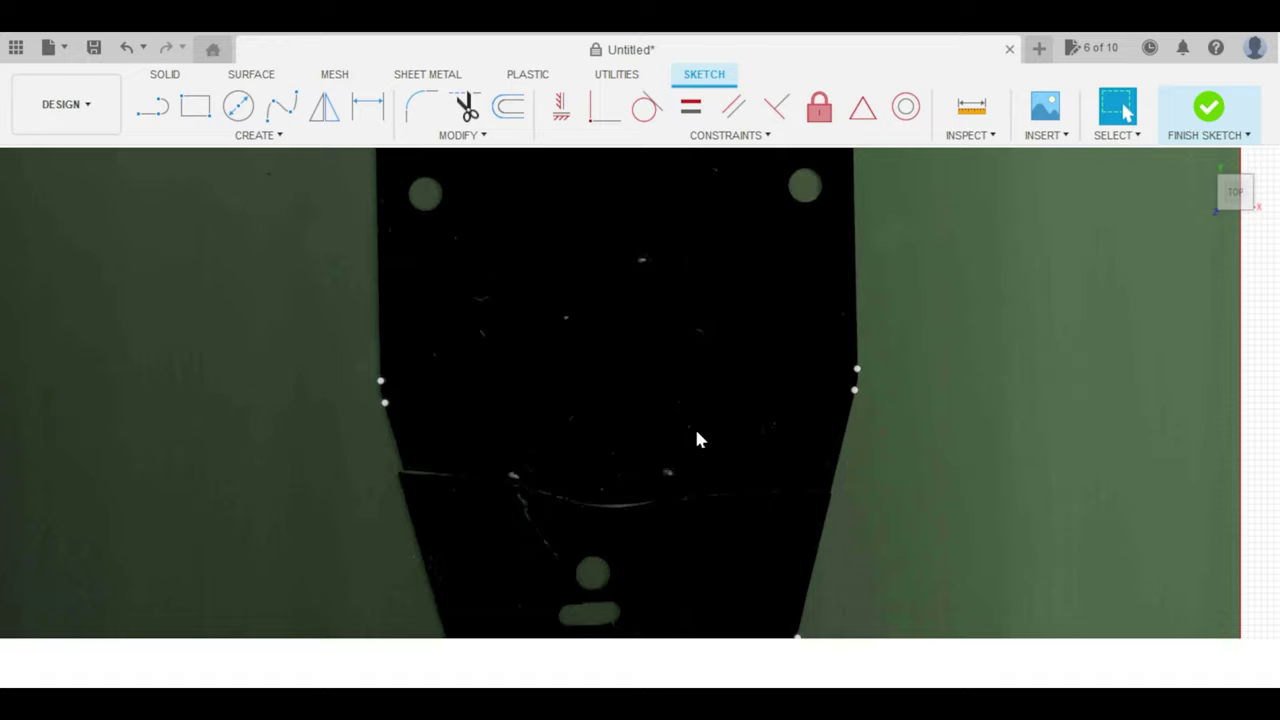
Start a rectangle at the outline's left vertex while zooming around the profile.
key("r")
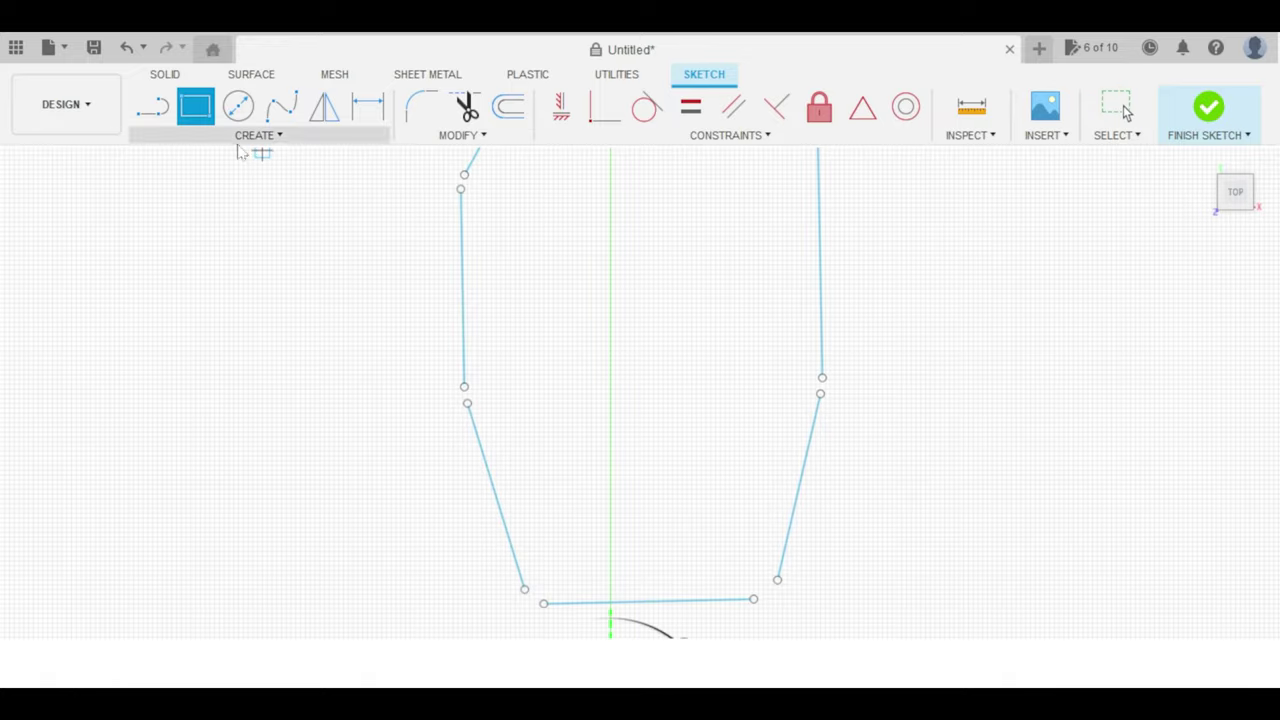
left_click(464, 386)
scroll(464, 386, "up", 3)
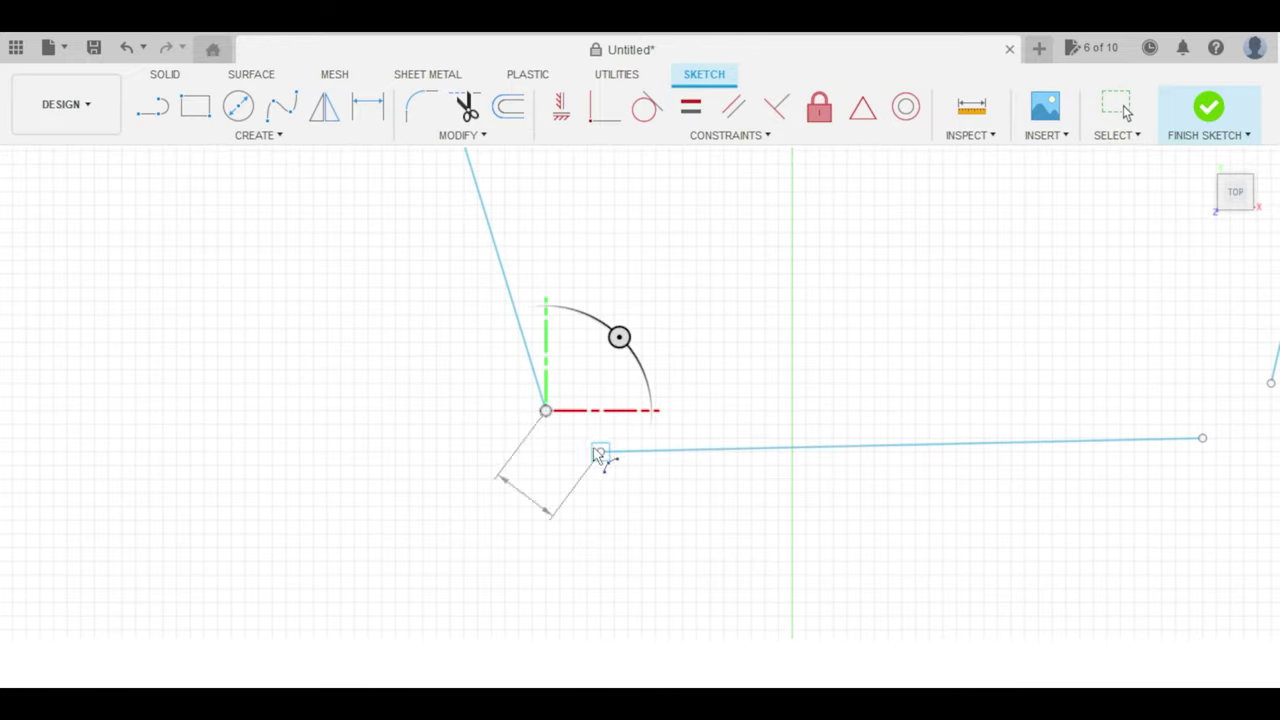
scroll(597, 455, "down", 3)
scroll(434, 486, "up", 3)
scroll(651, 437, "down", 3)
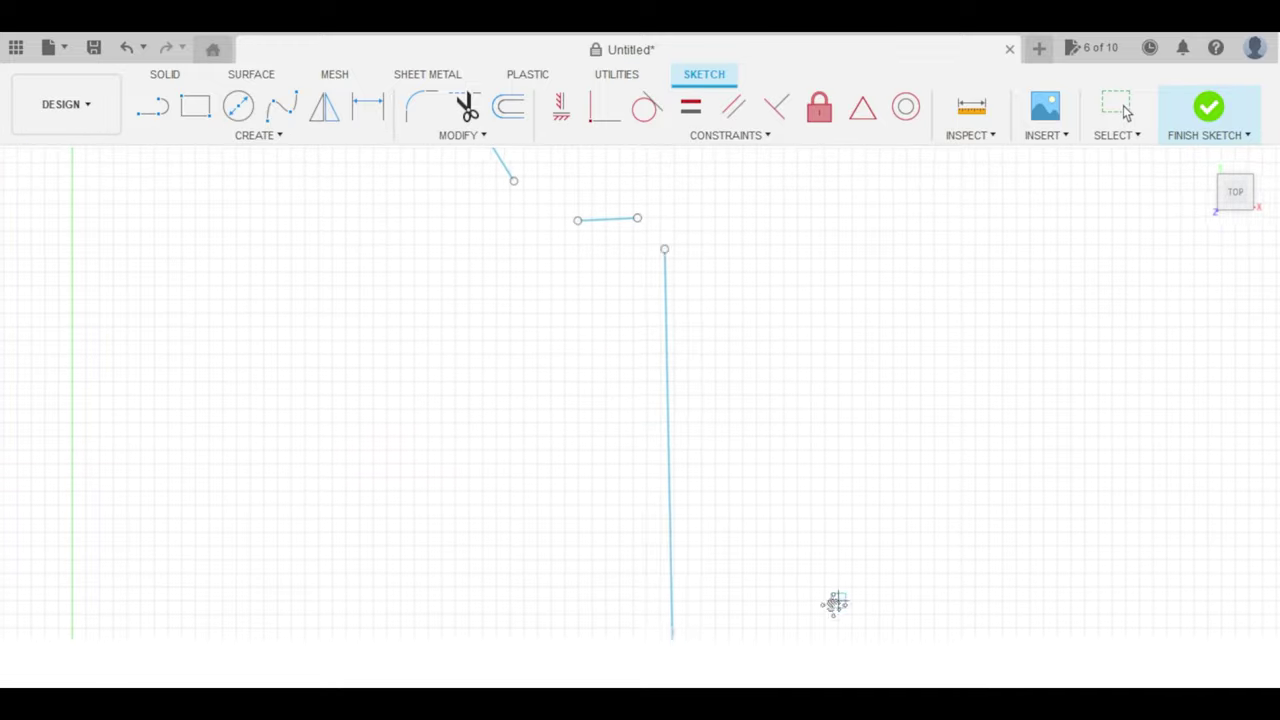
scroll(666, 251, "up", 3)
scroll(597, 314, "down", 3)
scroll(655, 397, "up", 1)
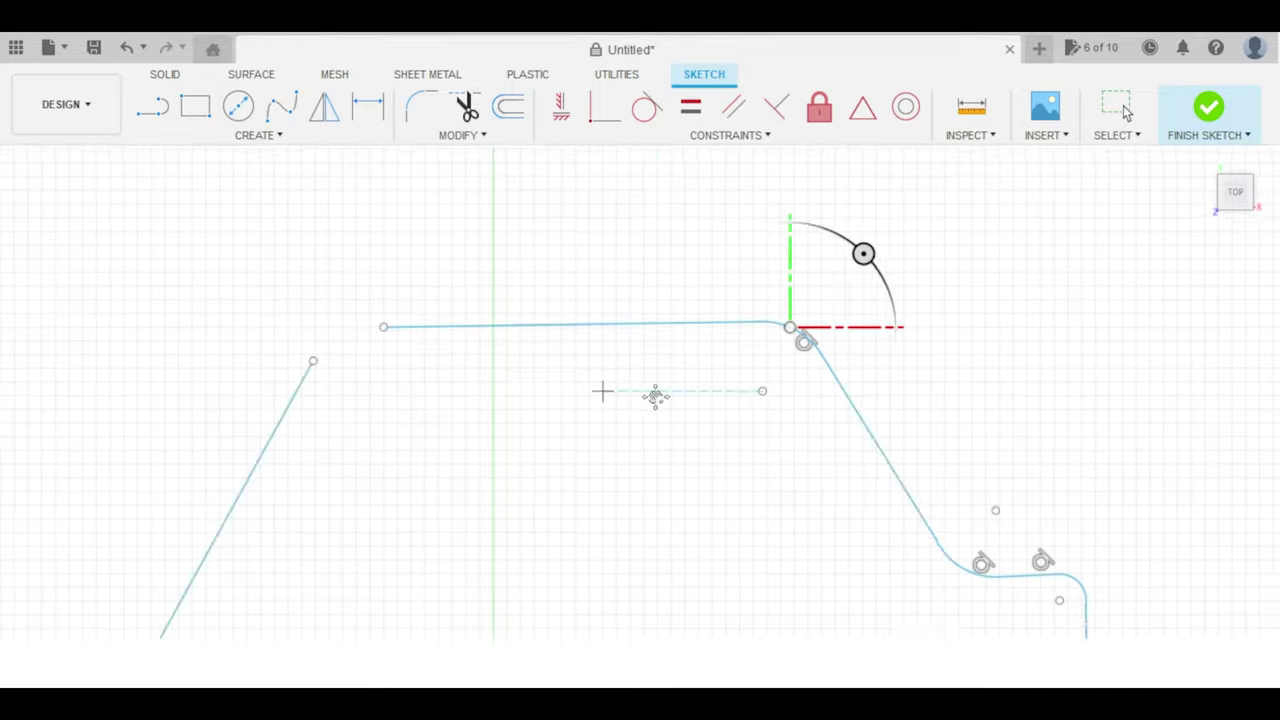
scroll(655, 397, "down", 3)
scroll(520, 366, "up", 3)
scroll(466, 394, "down", 3)
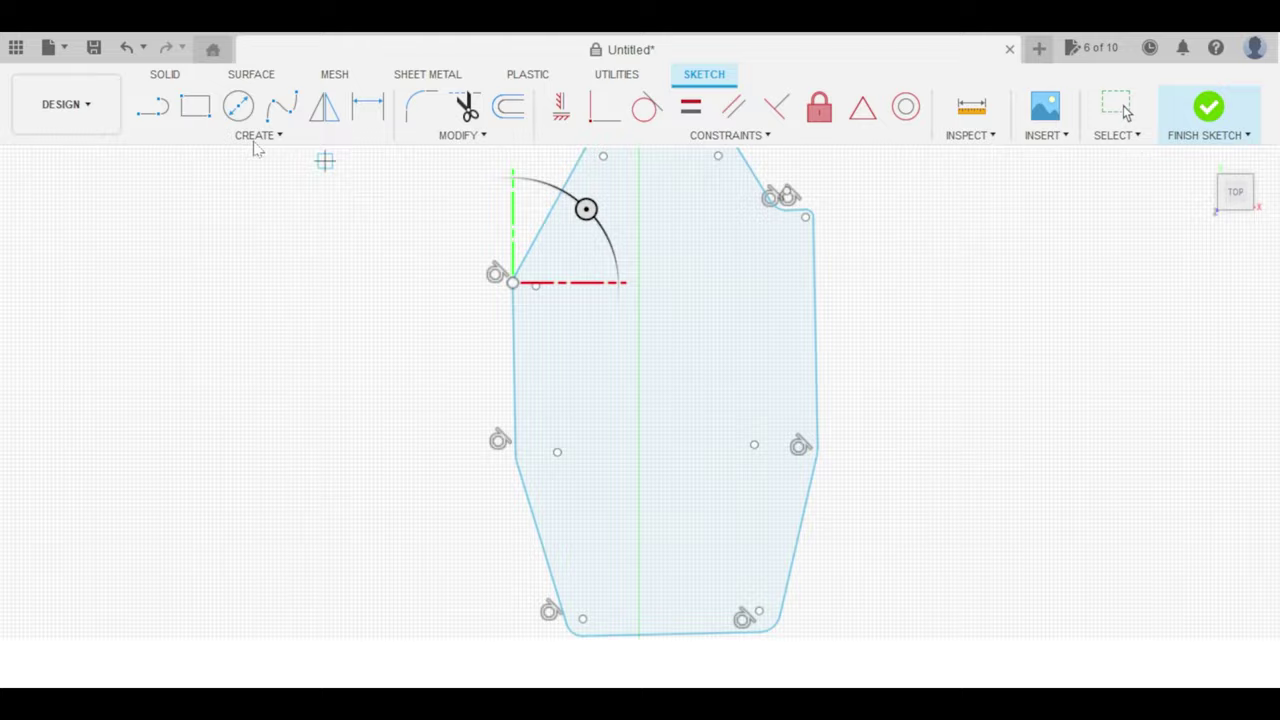
scroll(420, 360, "up", 5)
Draw circles over the Ø5.00 hole and the upper hole, sized to their rims.
key("c")
left_click(418, 361)
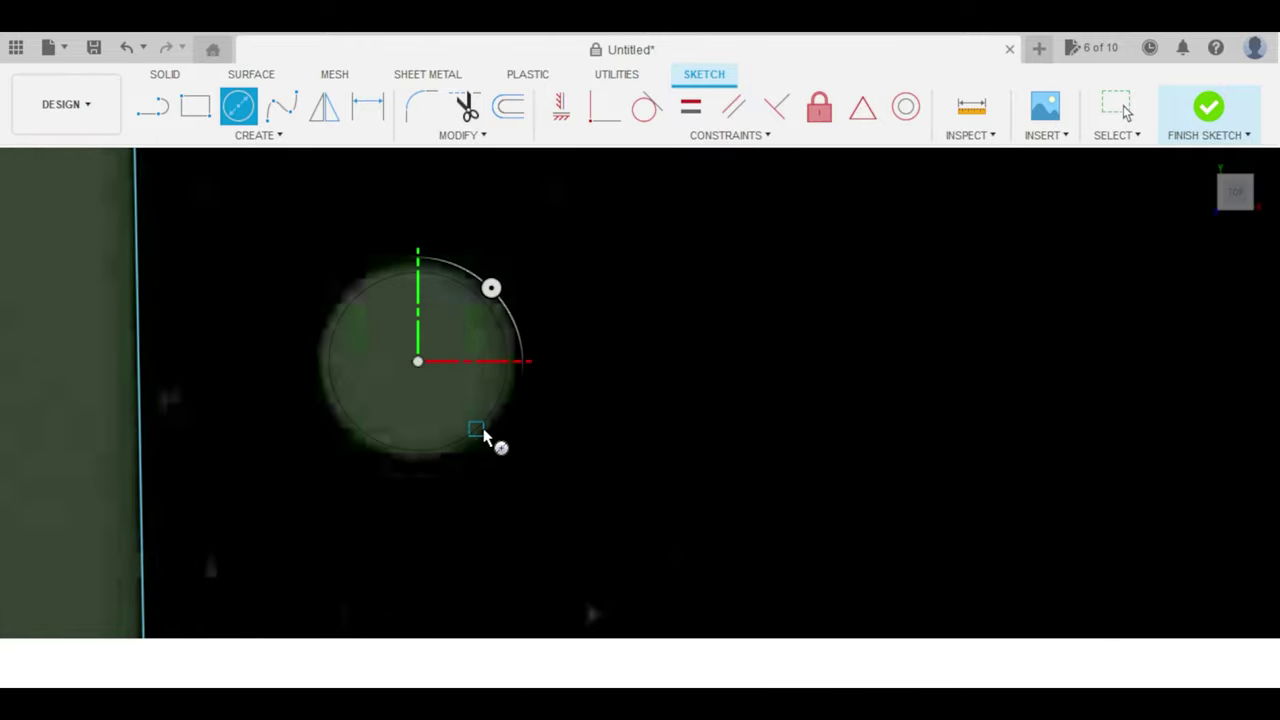
scroll(729, 366, "down", 3)
scroll(671, 363, "up", 4)
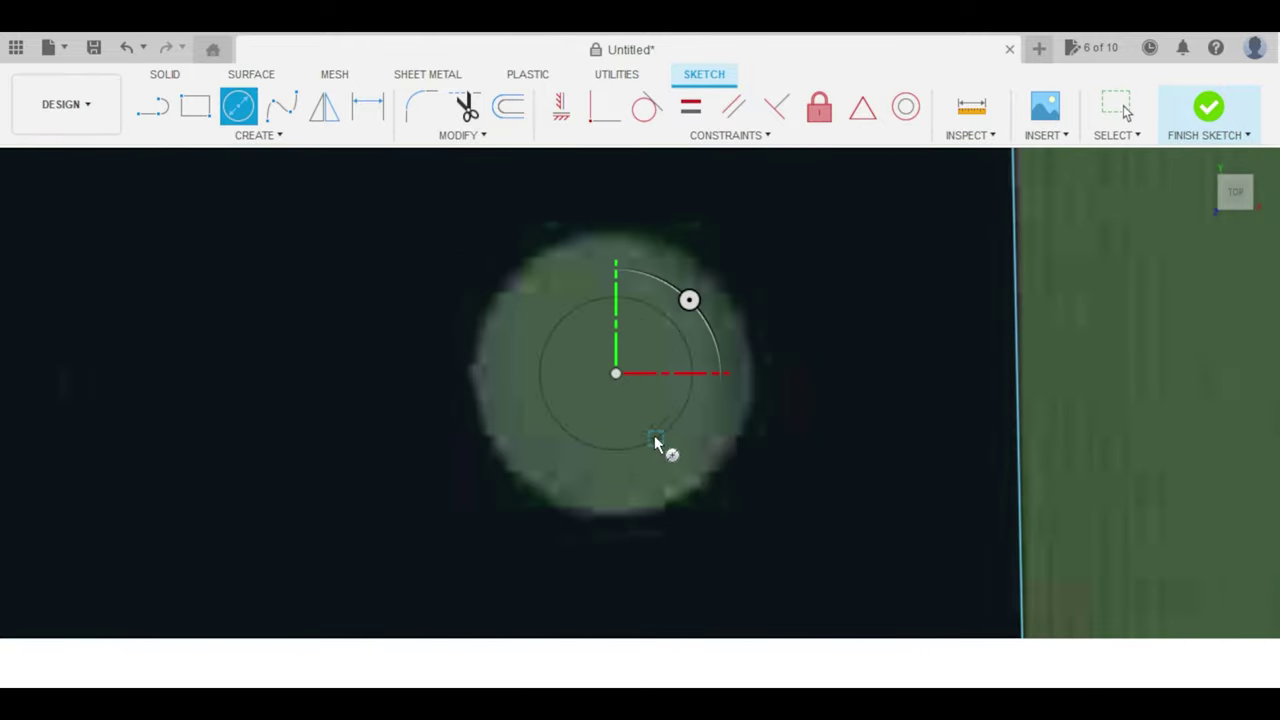
left_click(683, 482)
scroll(571, 343, "down", 4)
scroll(588, 330, "up", 5)
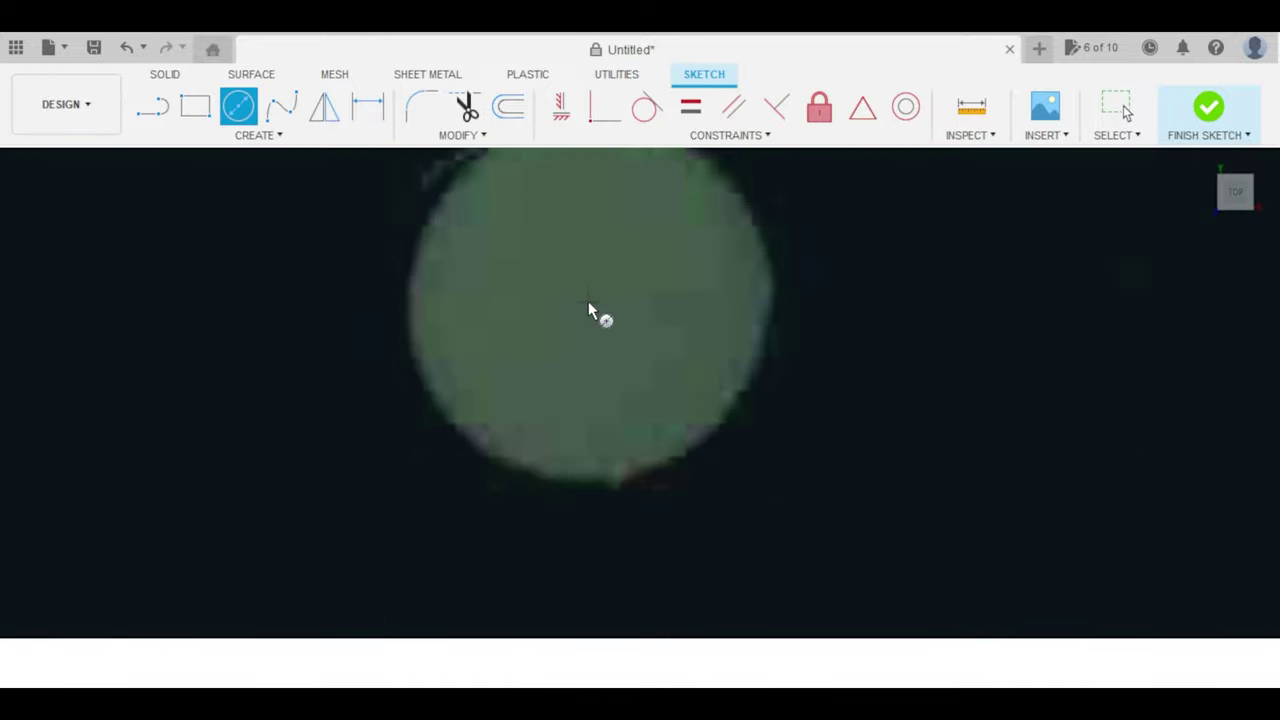
left_click(591, 381)
left_click(654, 482)
key("Escape")
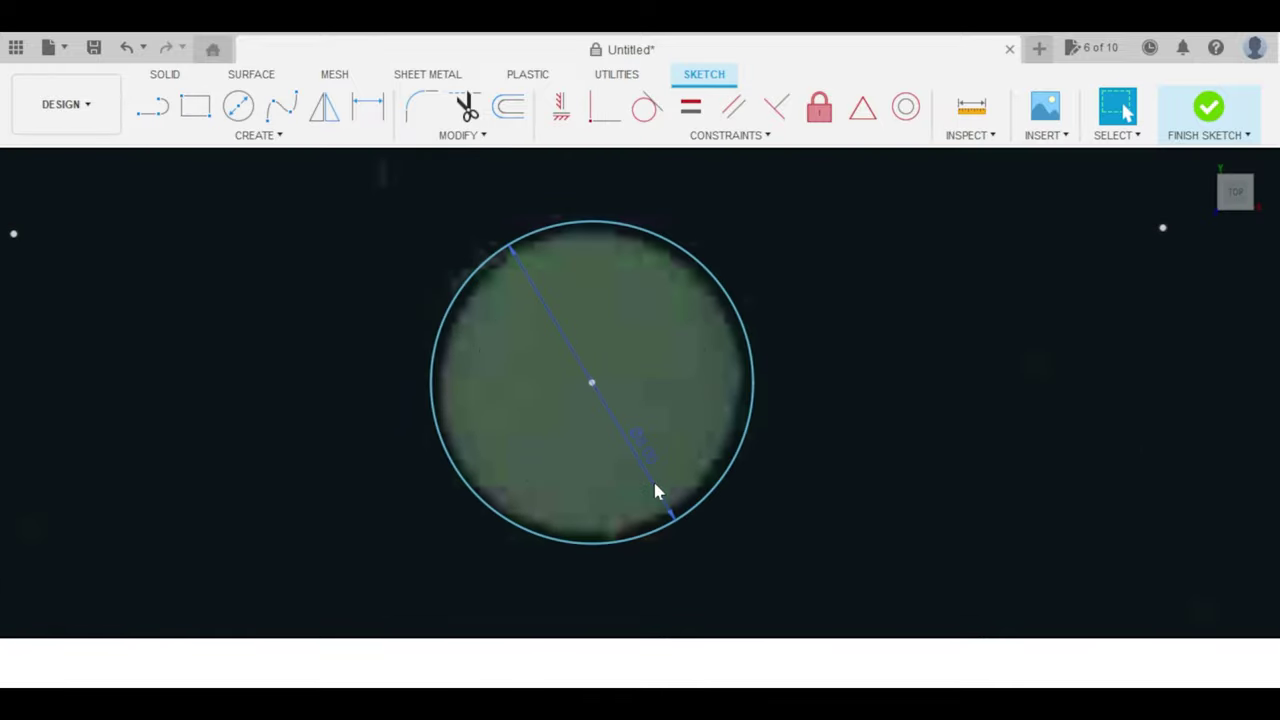
scroll(856, 422, "down", 5)
scroll(651, 316, "up", 5)
key("c")
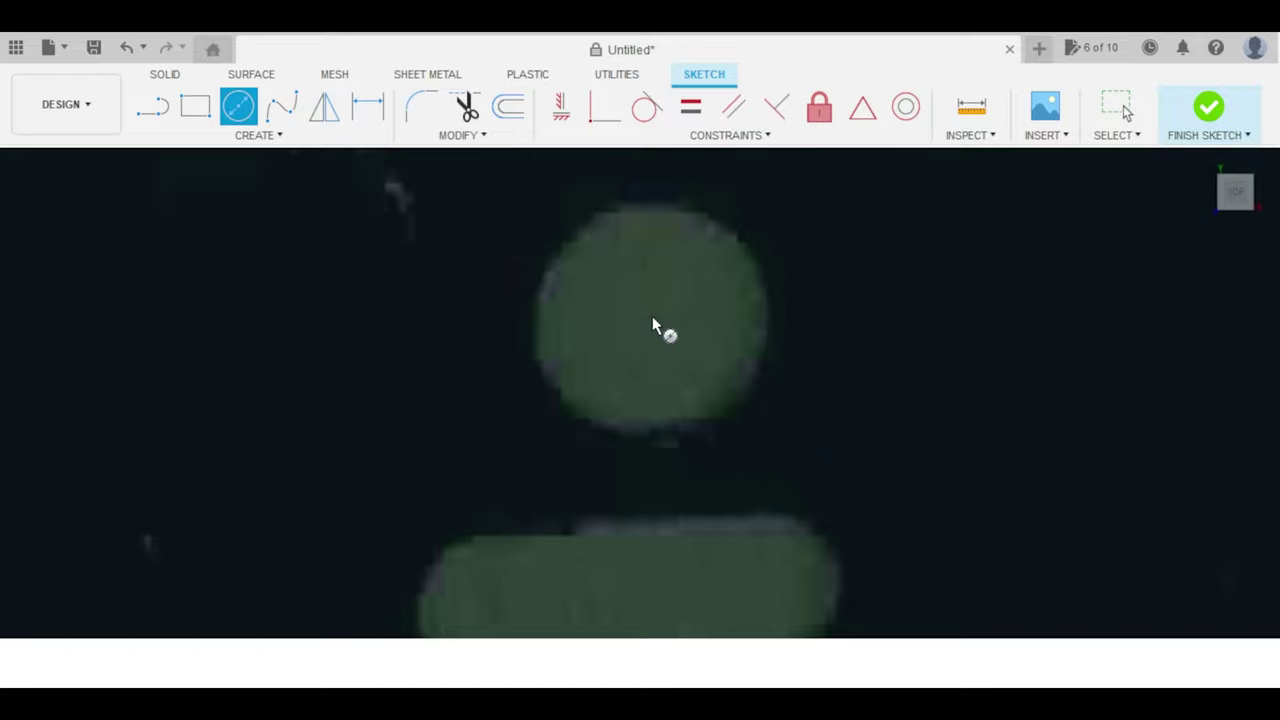
left_click(652, 320)
left_click(727, 405)
Draw the slot's top and bottom edges as parallel horizontal lines.
key("l")
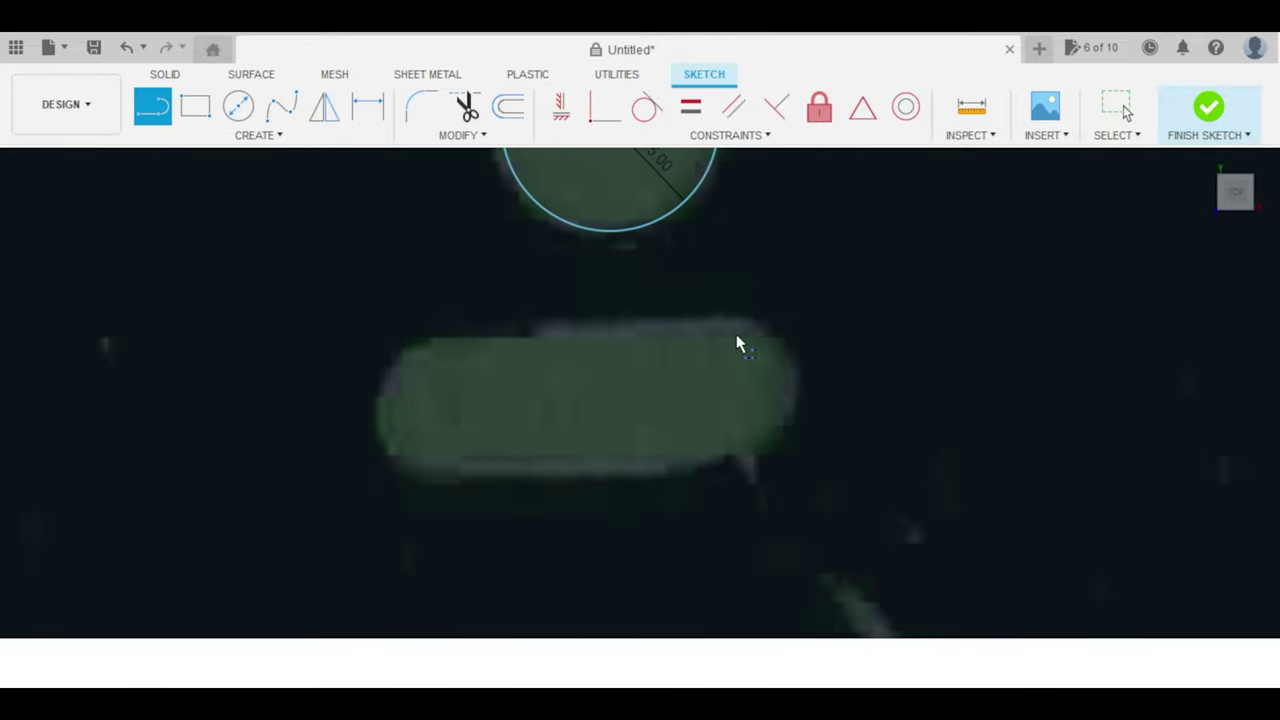
scroll(700, 395, "down", 3)
scroll(698, 398, "up", 3)
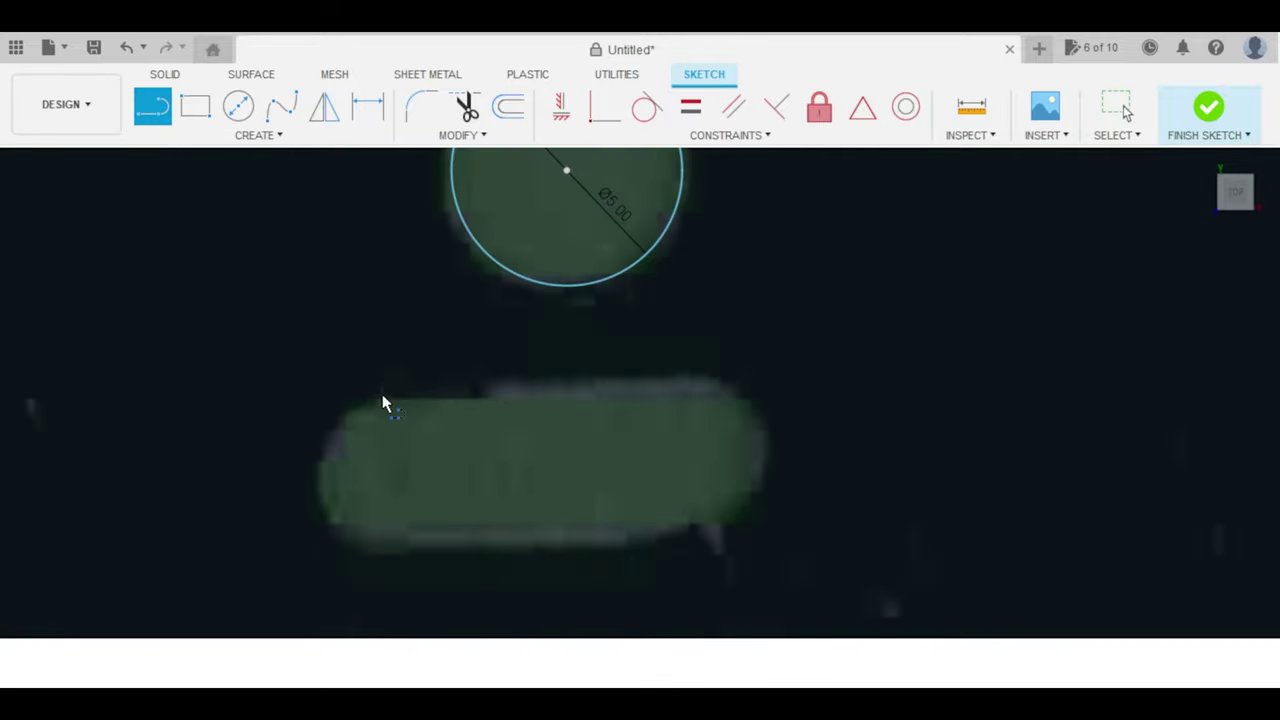
left_click(382, 385)
left_click(701, 386)
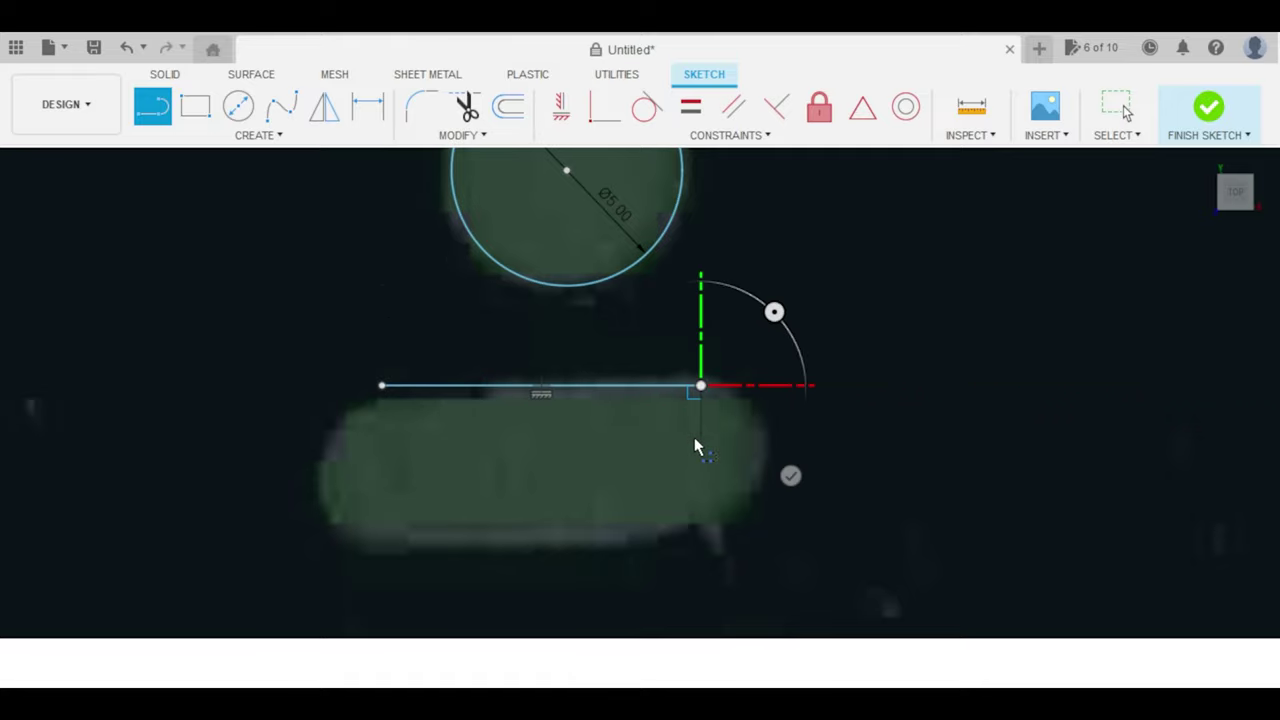
key("Escape")
key("l")
left_click(384, 547)
left_click(695, 547)
key("Escape")
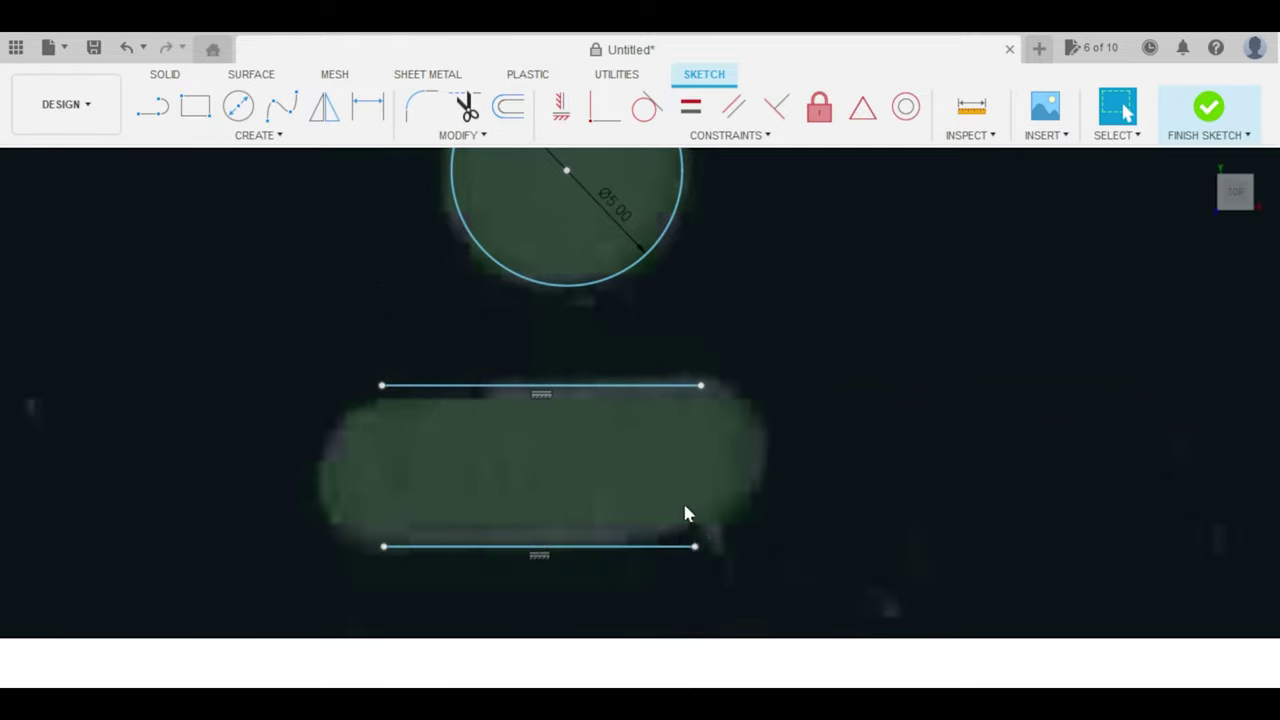
Close both slot ends with outward arcs and finish the plate sketch.
left_click(258, 135)
left_click(223, 277)
left_click(700, 385)
left_click(695, 547)
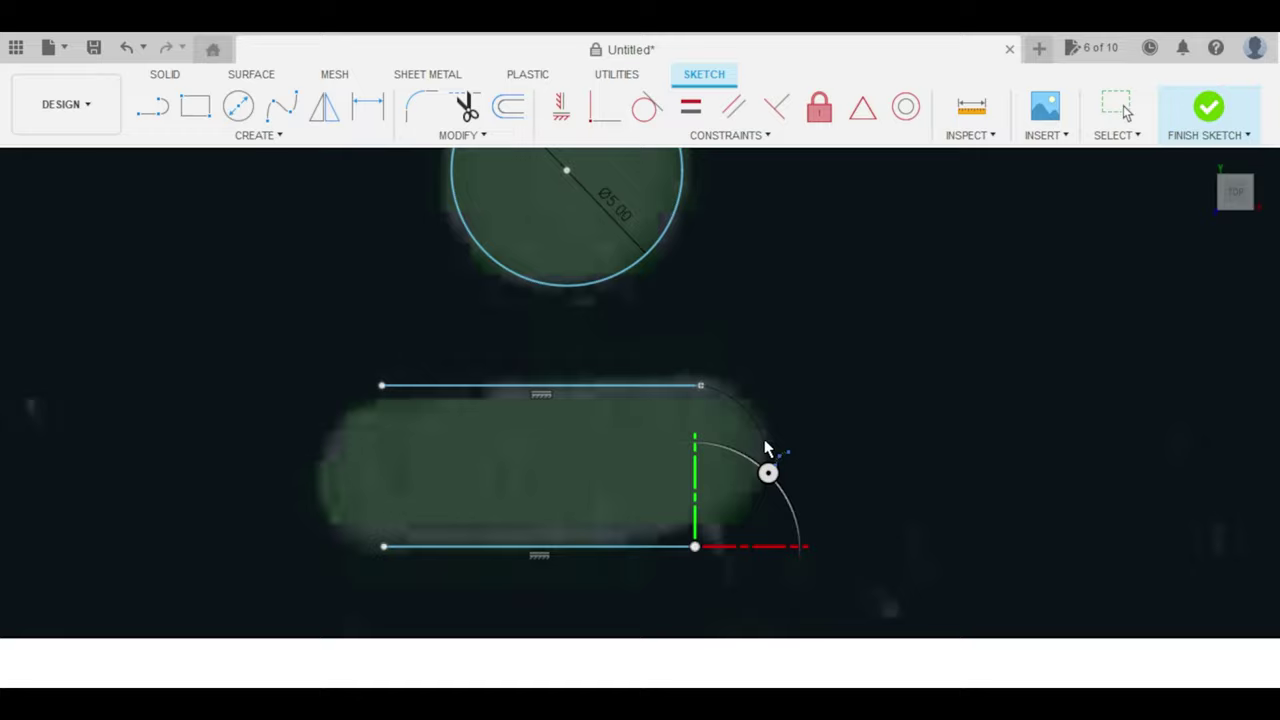
left_click(764, 449)
left_click(382, 385)
left_click(384, 547)
left_click(345, 478)
scroll(633, 449, "down", 6)
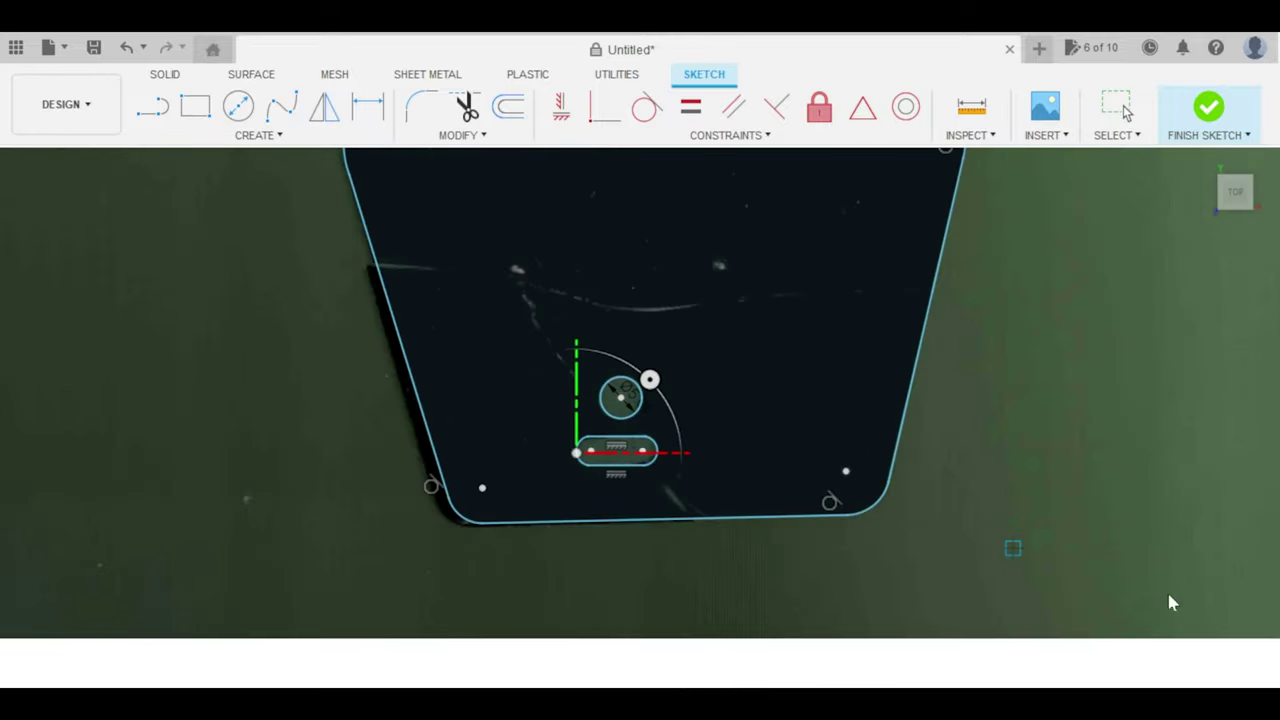
left_click(1208, 106)
Extrude the plate profile and confirm it as a solid plate.
left_click(737, 374)
key("e")
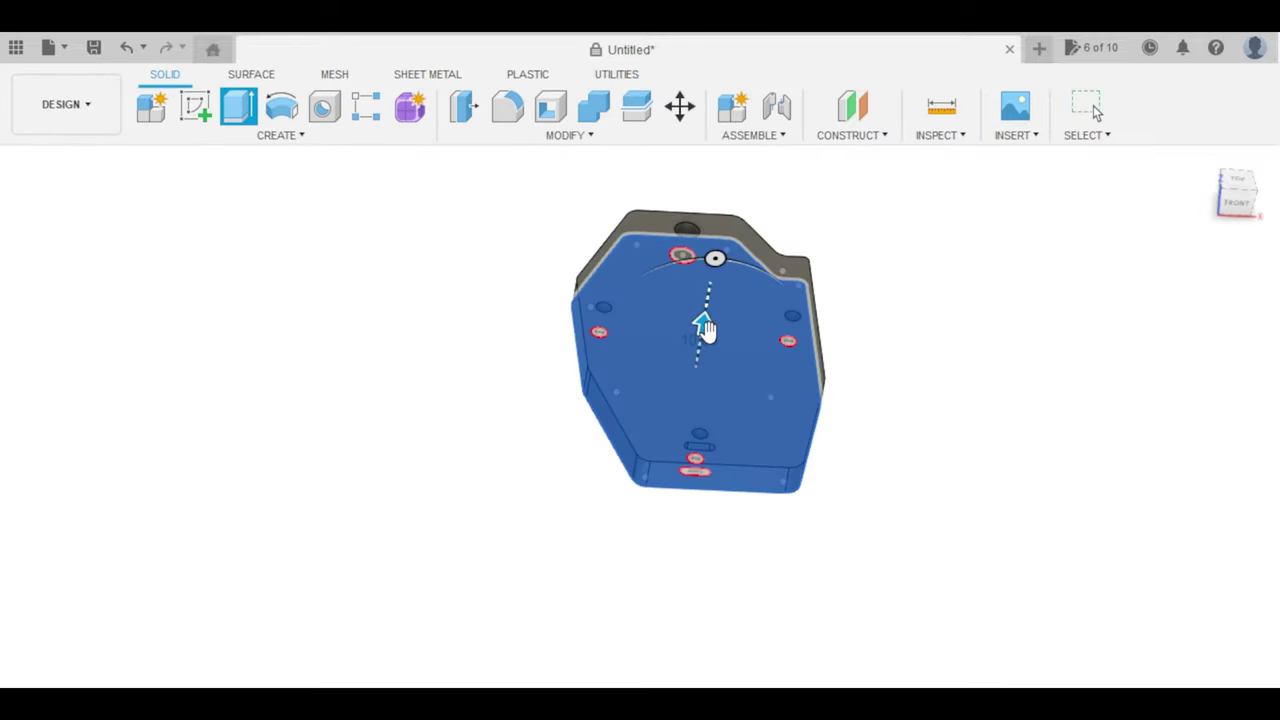
key("Return")
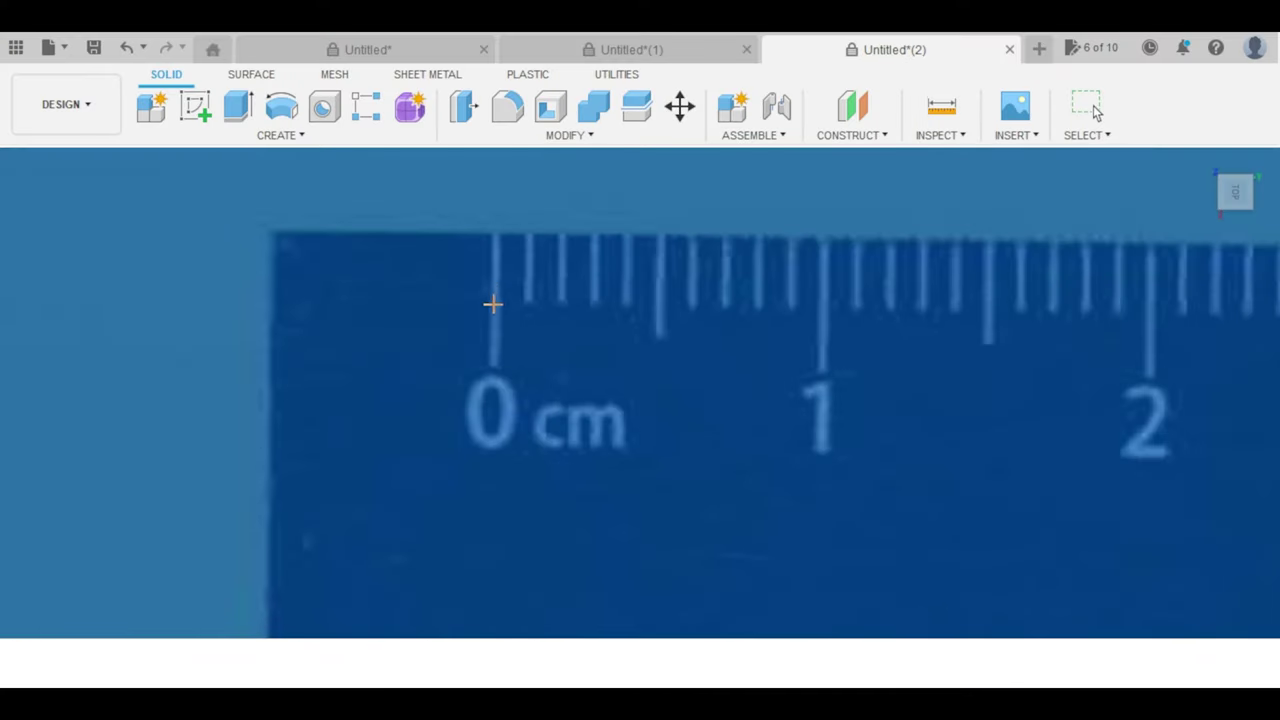
Start a sketch on the scan plane and trace the plate's top edge corner to corner.
left_click(492, 304)
left_click(831, 357)
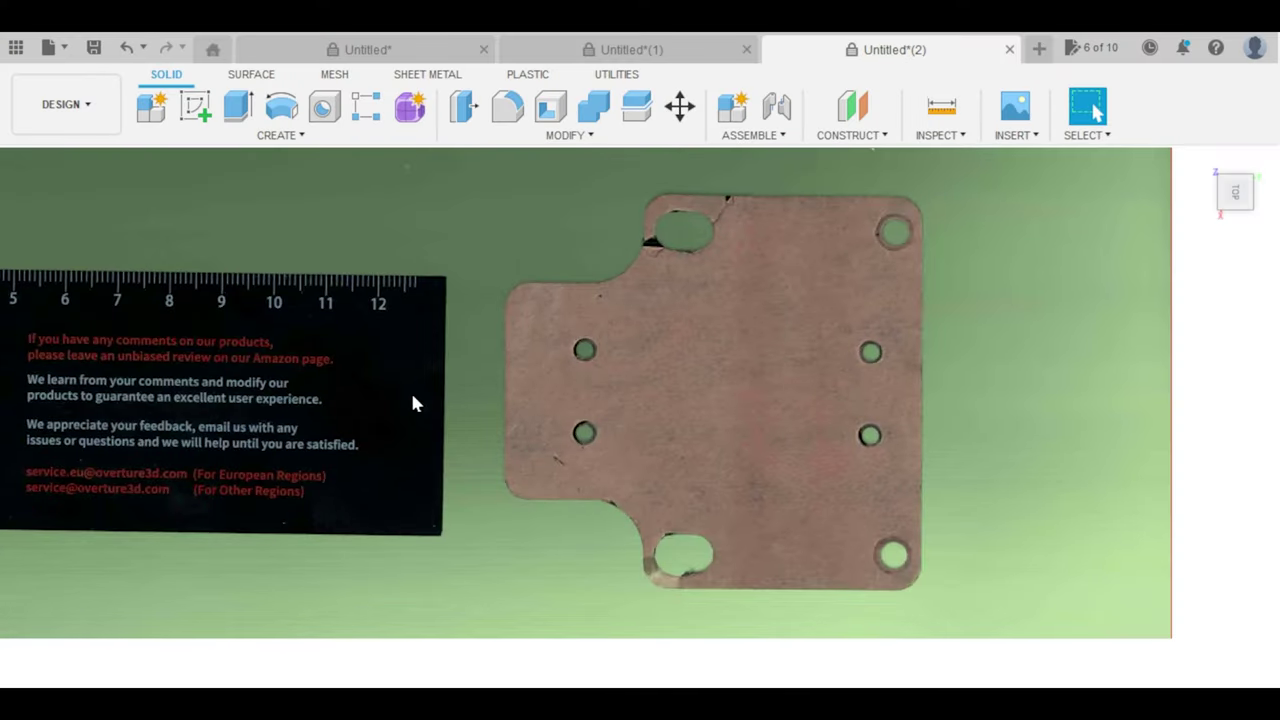
left_click(195, 105)
left_click(370, 454)
key("l")
left_click(347, 218)
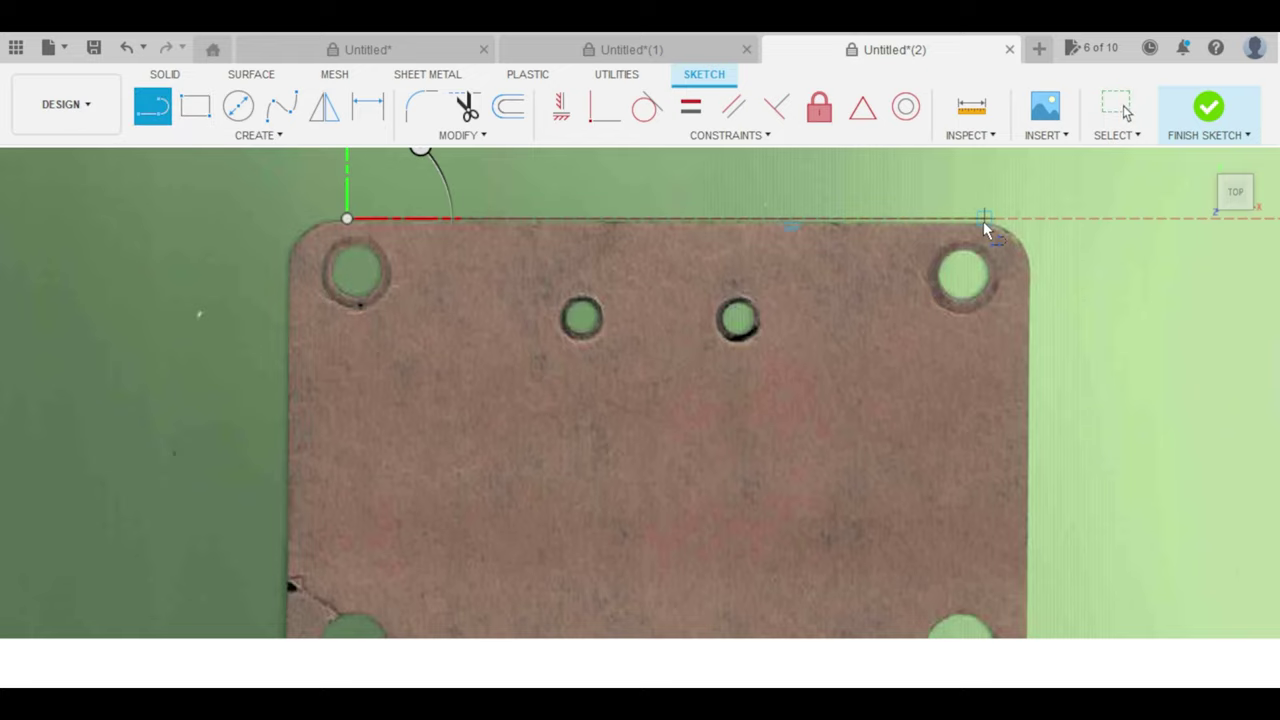
left_click(983, 221)
scroll(887, 230, "up", 3)
scroll(887, 230, "down", 4)
Trace the plate's right edge and bottom edge with lines.
left_click(878, 211)
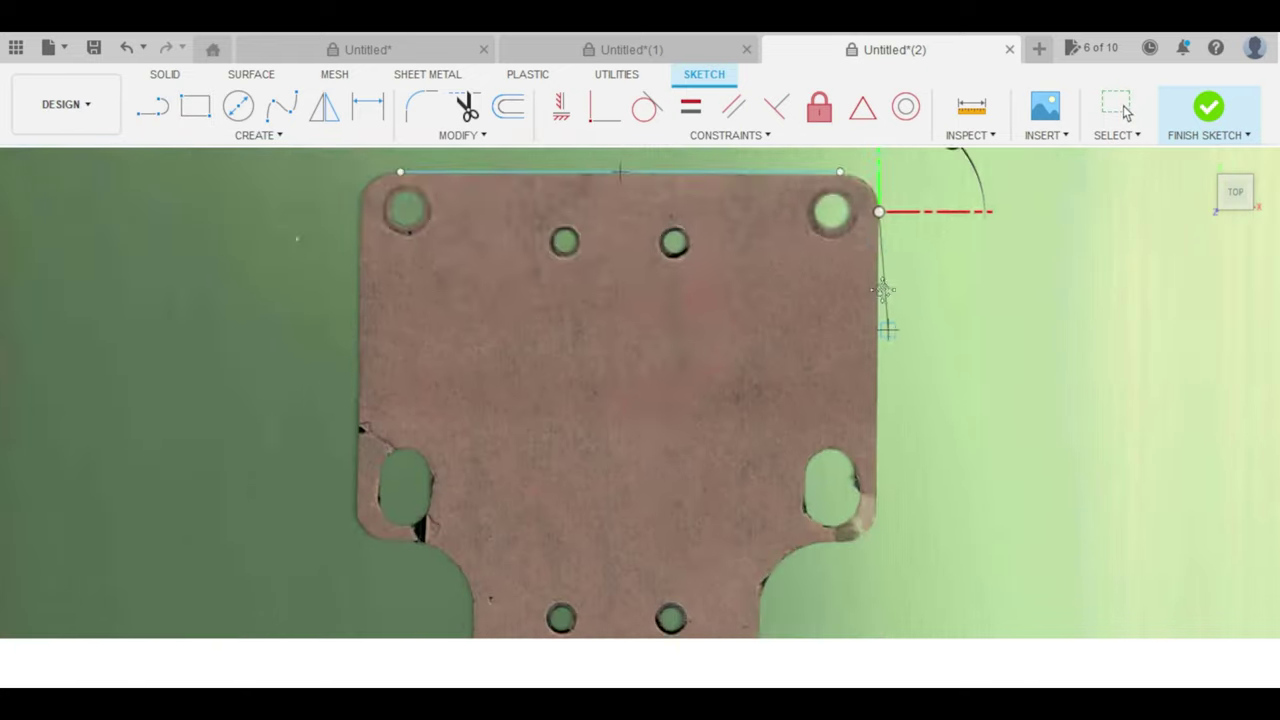
scroll(870, 522, "up", 4)
scroll(871, 537, "down", 3)
scroll(749, 323, "up", 5)
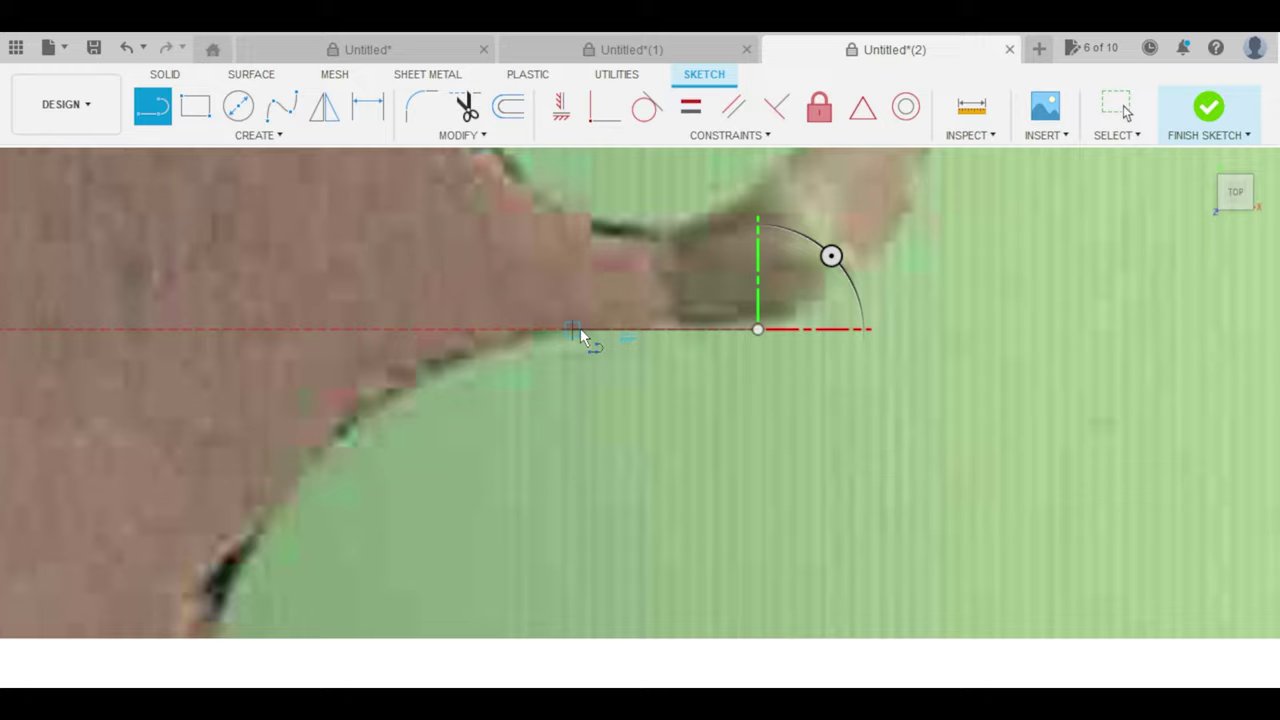
scroll(580, 335, "down", 6)
left_click(551, 495)
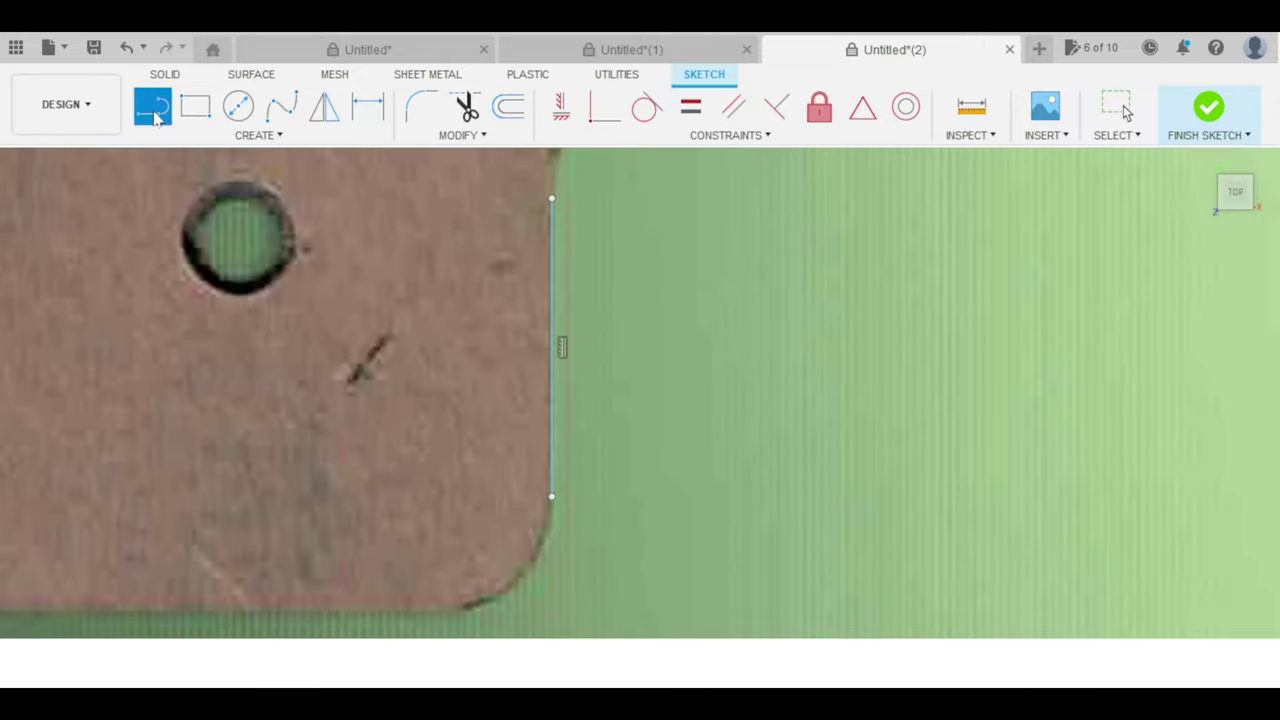
scroll(249, 477, "down", 3)
scroll(243, 457, "up", 3)
left_click(229, 443)
scroll(408, 431, "up", 4)
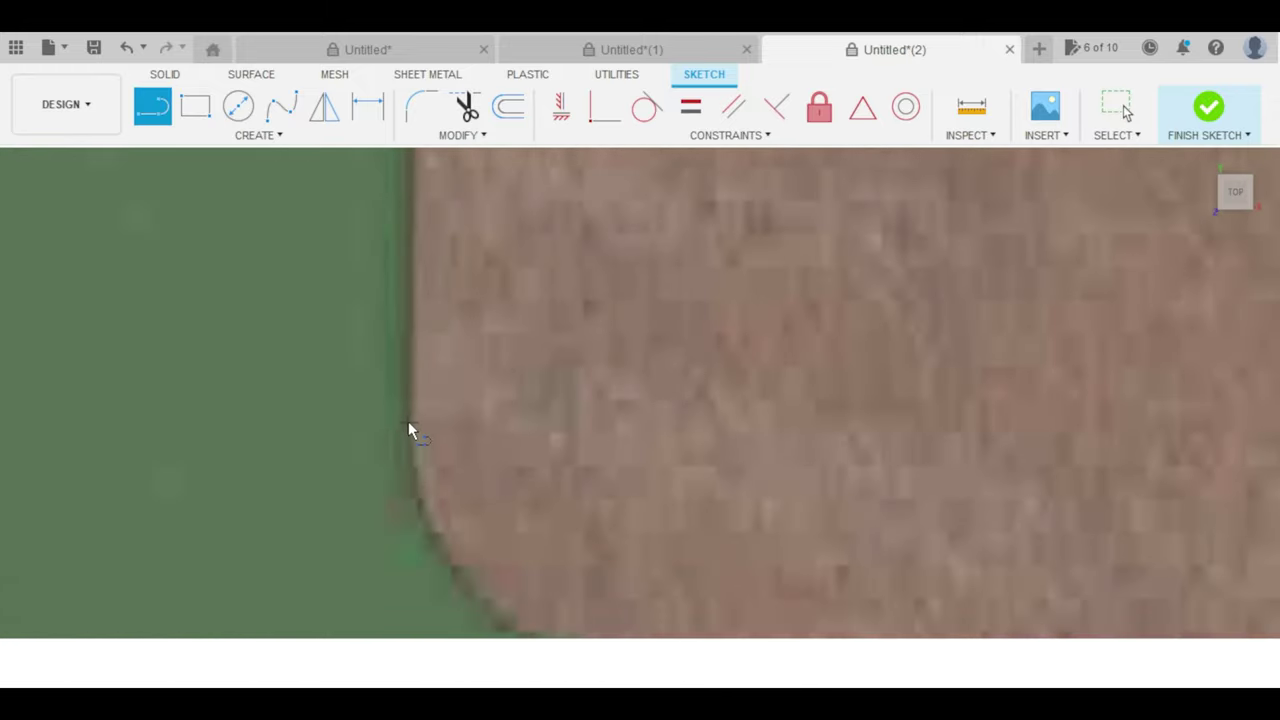
scroll(430, 432, "down", 4)
Trace the left edge up to the corner notch and end the outline line chain.
left_click(449, 409)
scroll(452, 355, "up", 4)
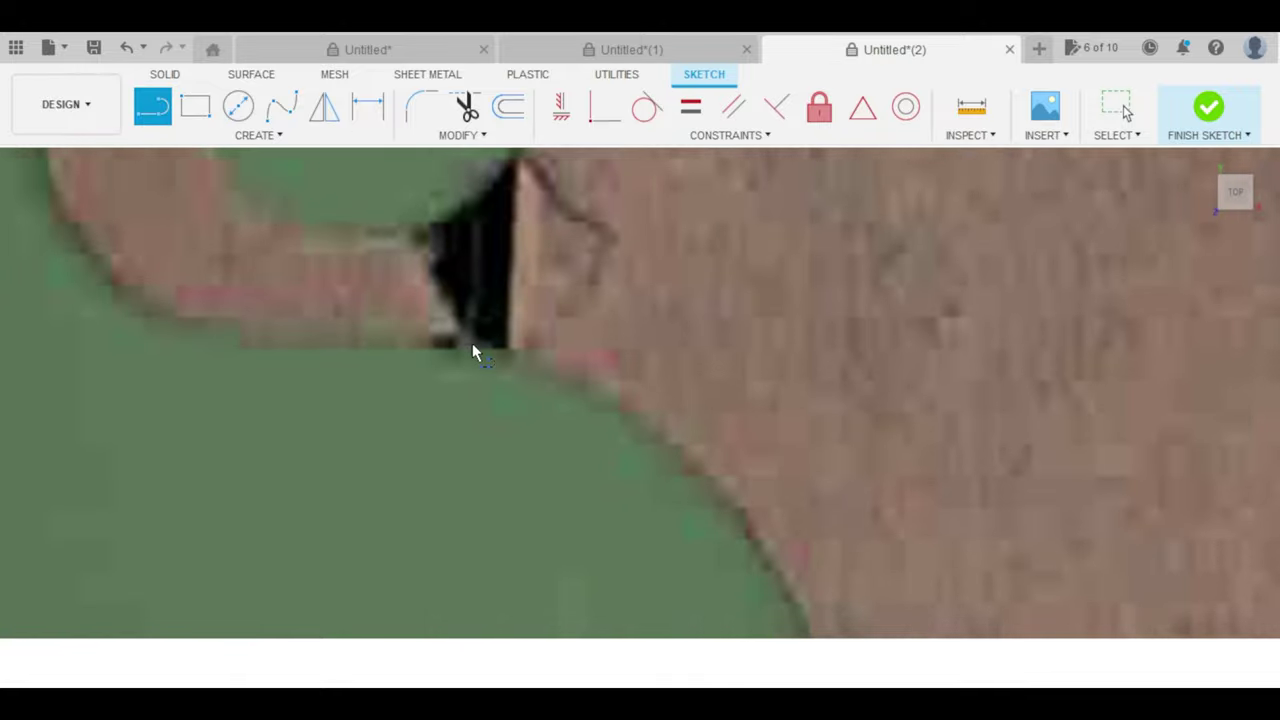
left_click(472, 352)
scroll(470, 380, "down", 4)
left_click(455, 495)
scroll(449, 437, "up", 2)
scroll(420, 380, "up", 2)
scroll(370, 300, "down", 4)
key("Escape")
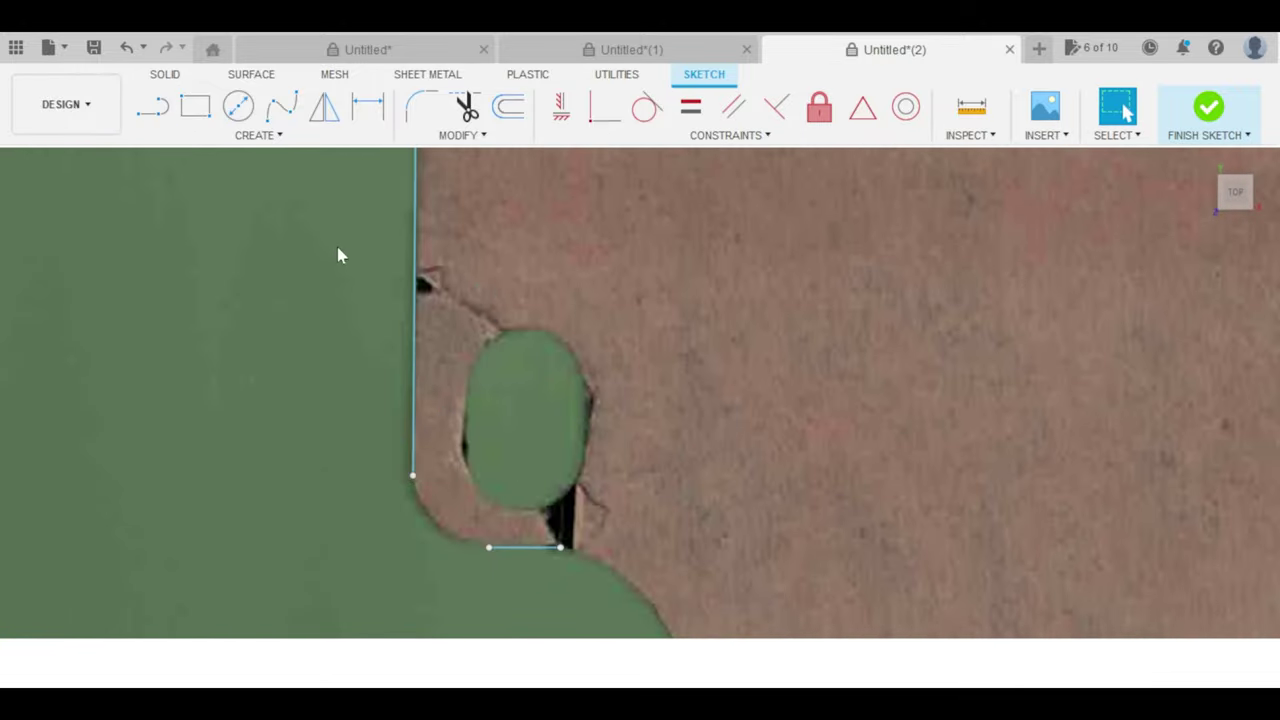
key("l")
scroll(413, 478, "down", 3)
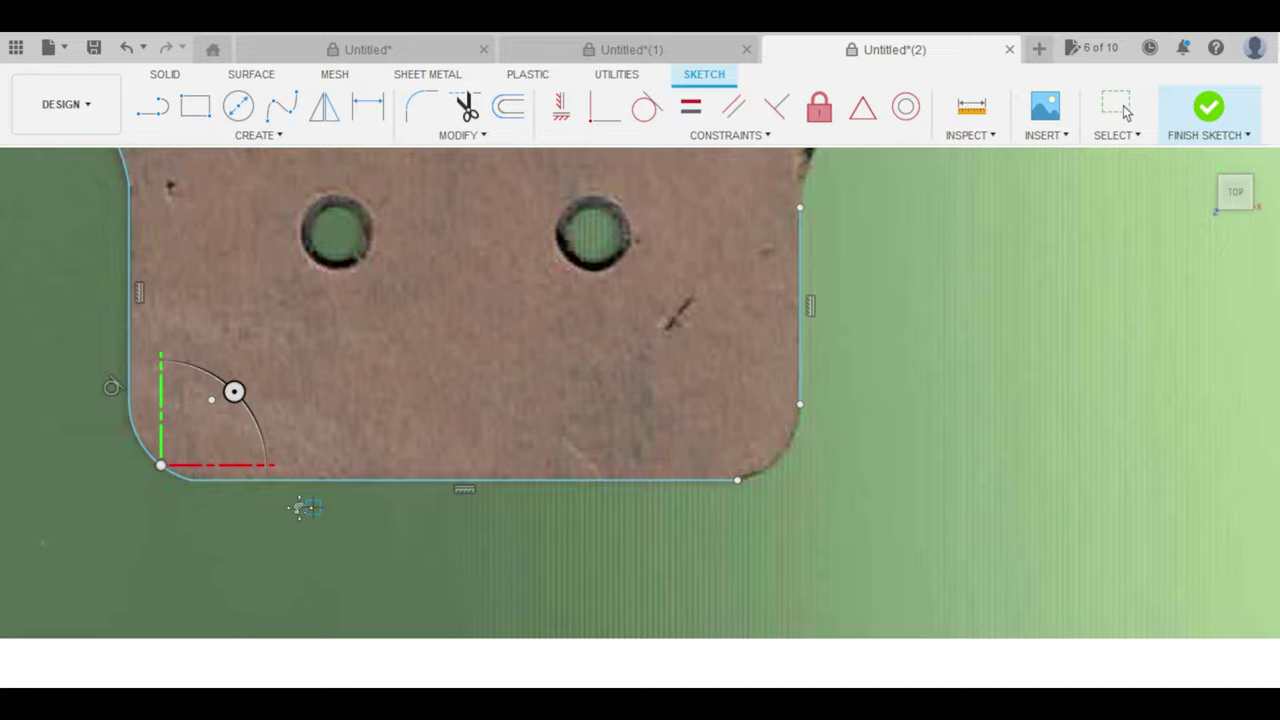
scroll(574, 437, "up", 5)
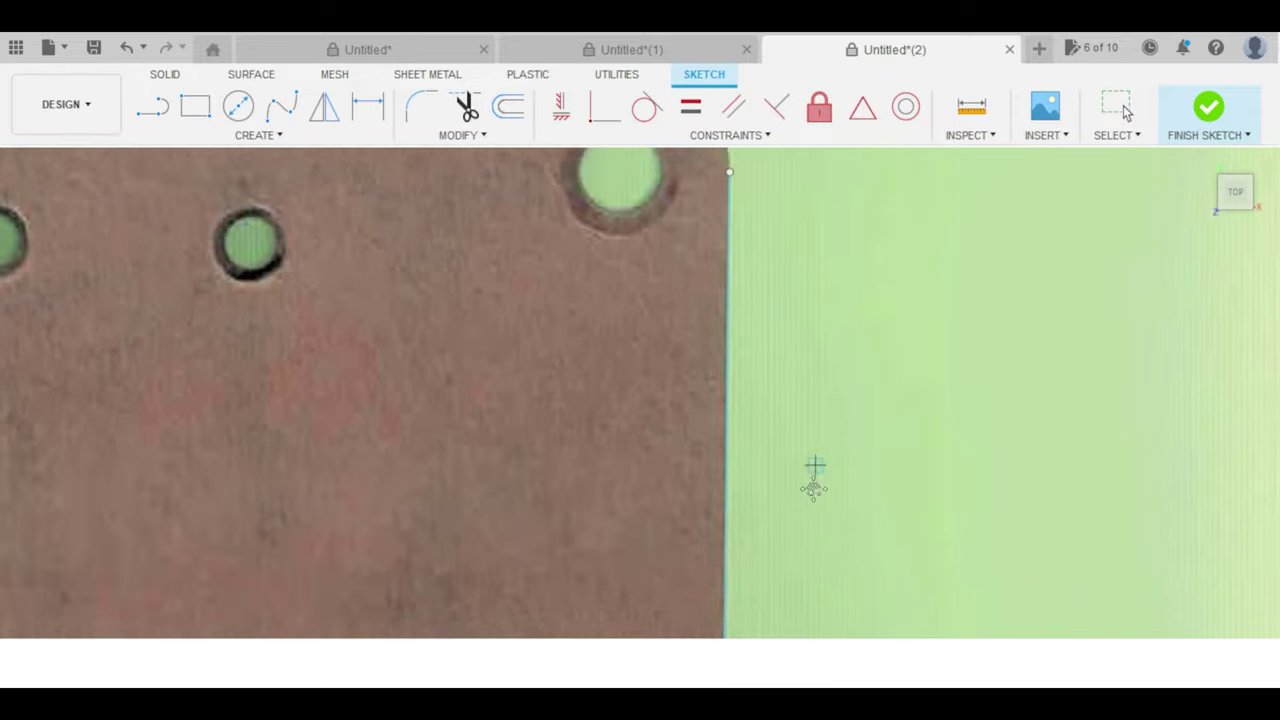
scroll(711, 269, "down", 8)
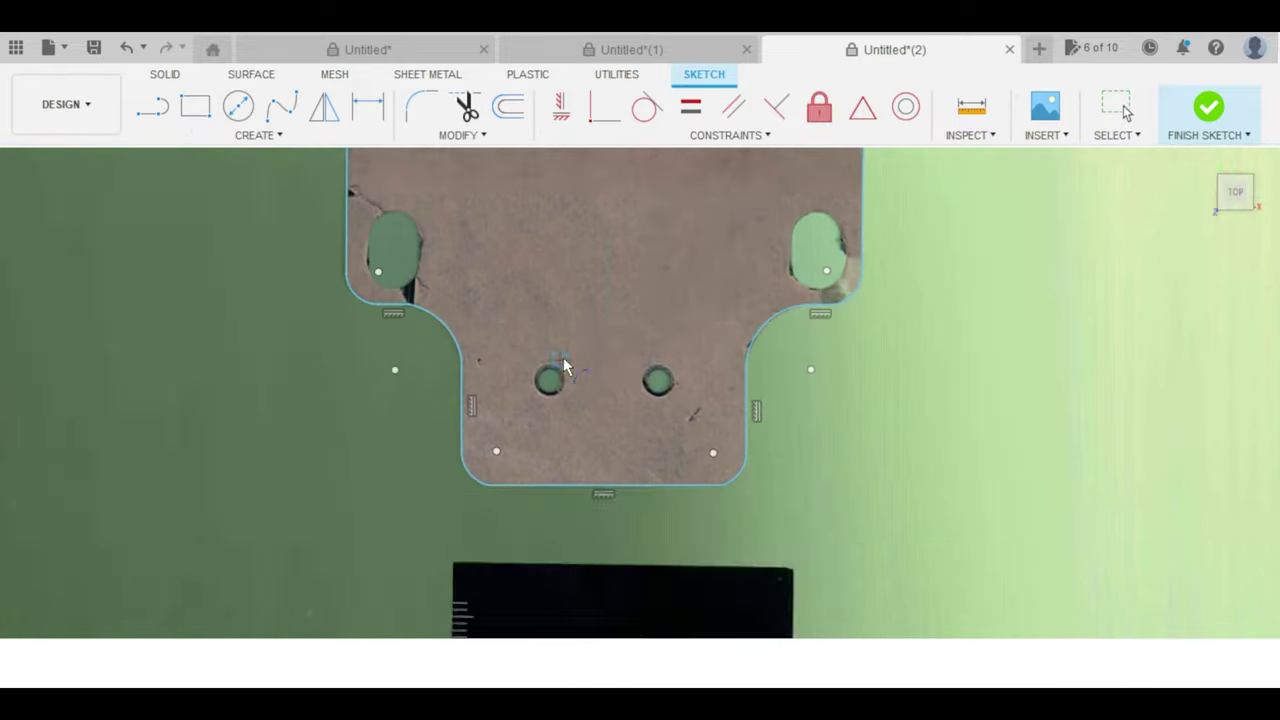
Draw Ø3.50 centre-diameter circles on the left and right small holes.
key("c")
scroll(565, 367, "up", 6)
left_click(474, 369)
left_click(540, 437)
scroll(857, 408, "down", 3)
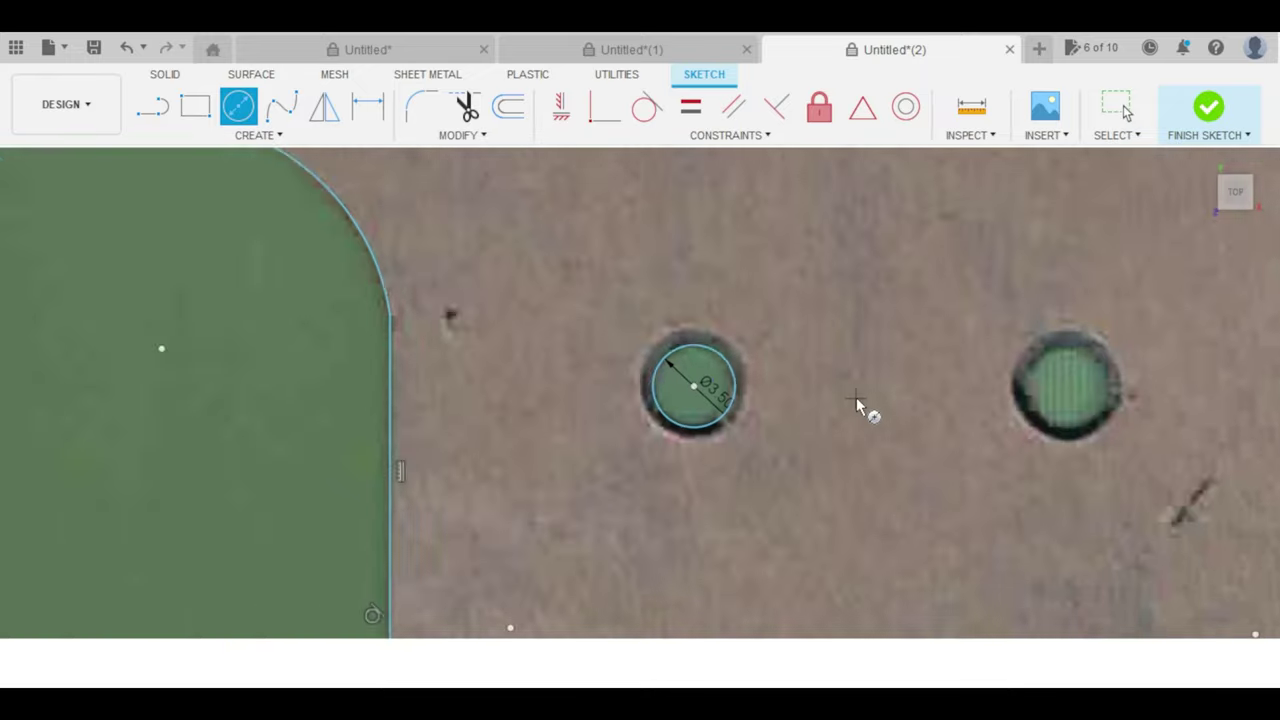
scroll(1000, 400, "up", 4)
left_click(768, 376)
scroll(807, 412, "down", 4)
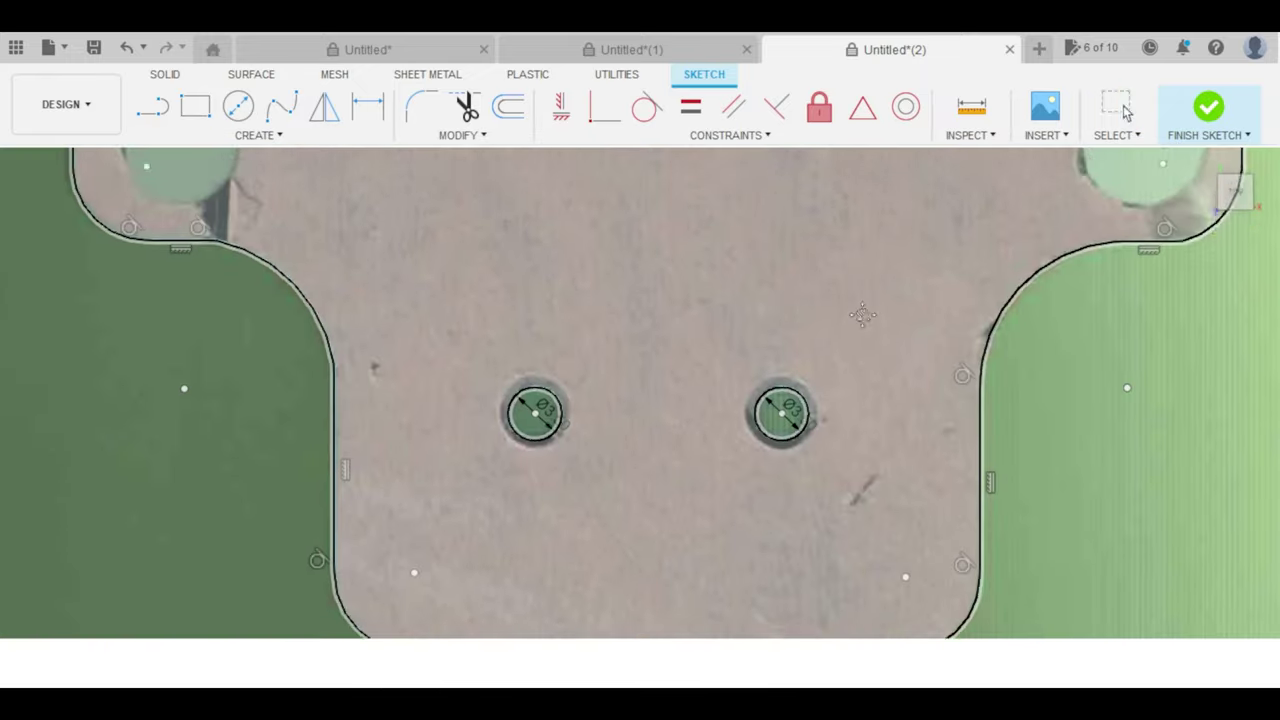
scroll(457, 440, "up", 5)
left_click(456, 438)
scroll(107, 372, "down", 2)
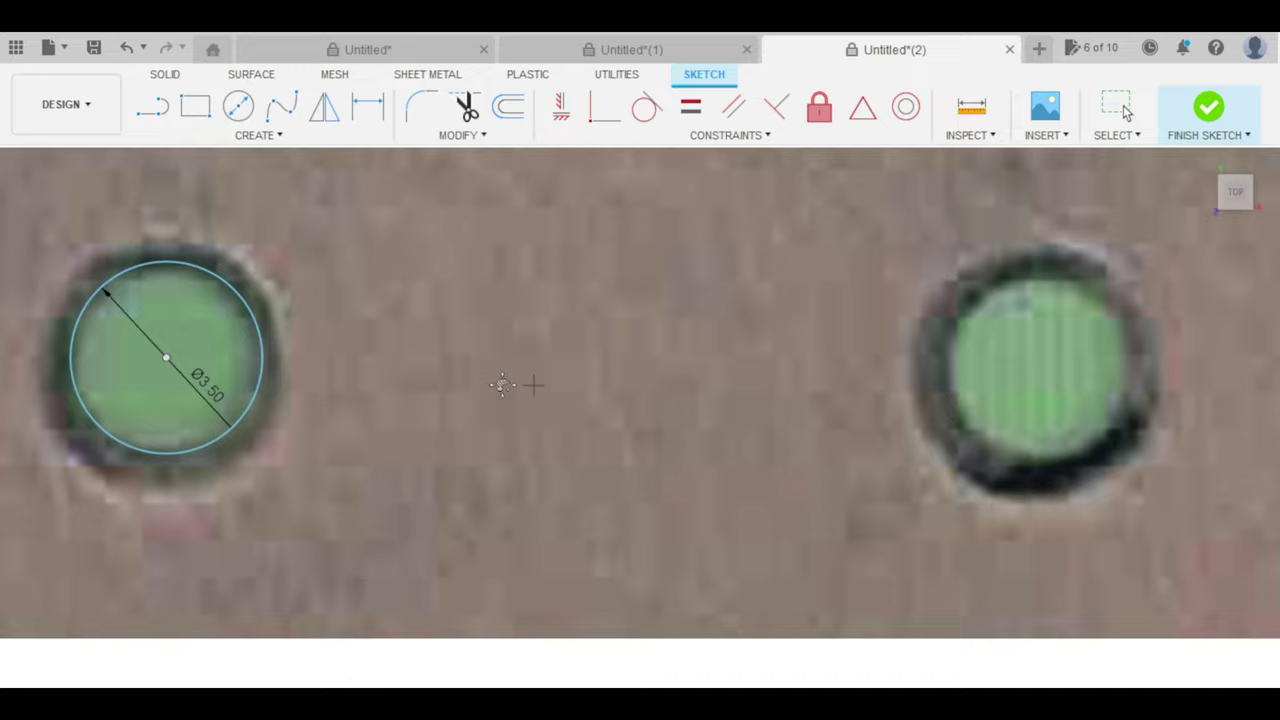
Place Ø5.25 circles on the corner holes, cancelling and redoing misplaced attempts.
left_click(762, 378)
key("Escape")
scroll(778, 407, "down", 3)
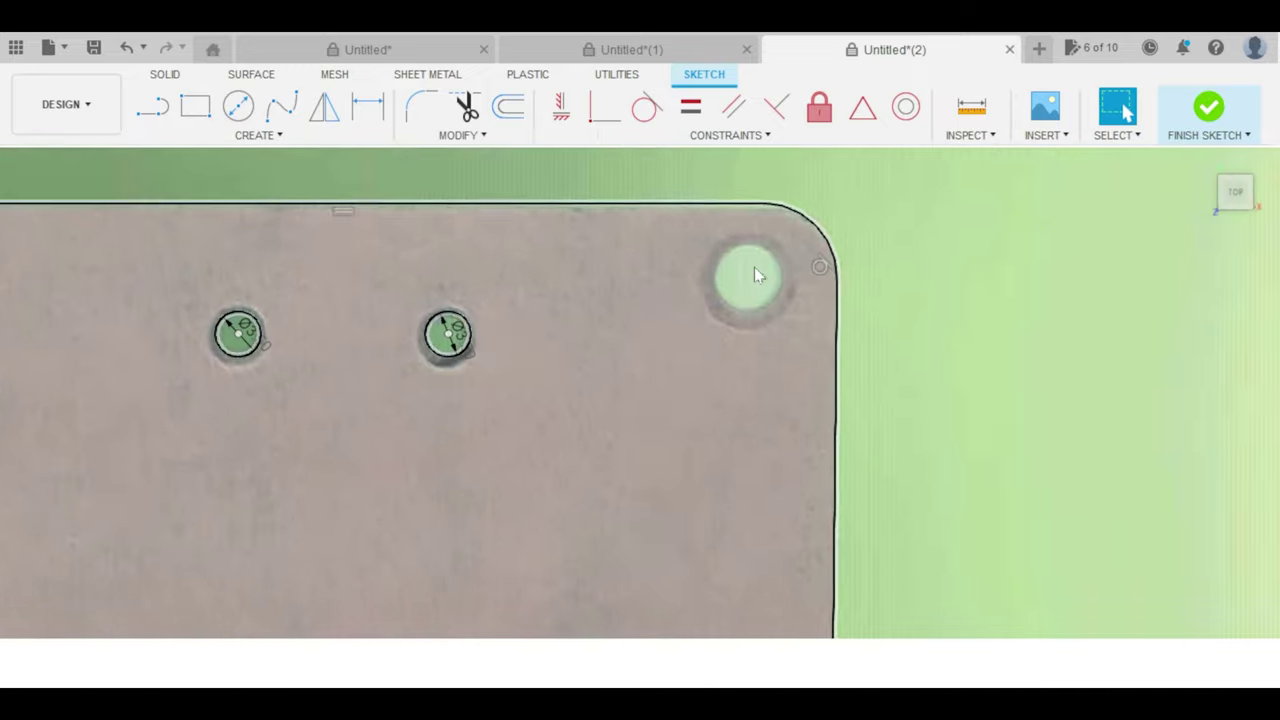
scroll(757, 265, "up", 3)
key("c")
scroll(640, 300, "up", 3)
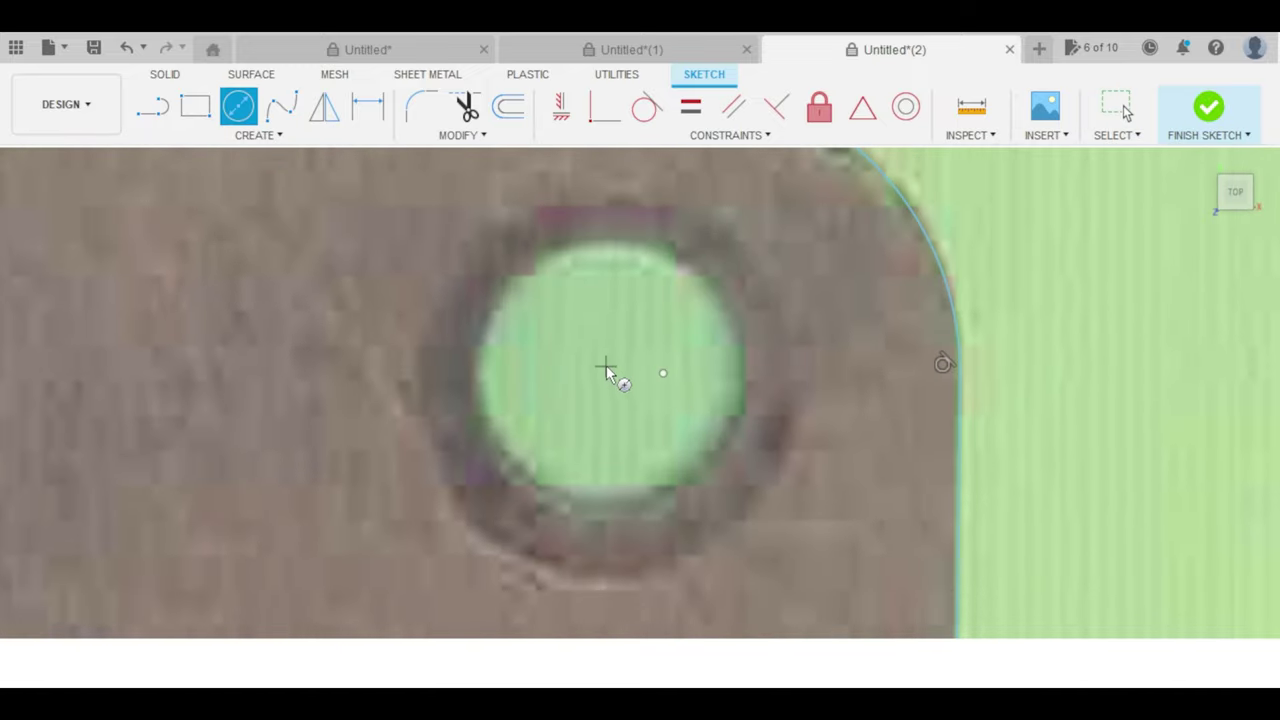
left_click(608, 369)
key("Escape")
scroll(640, 417, "down", 3)
key("c")
scroll(623, 394, "up", 3)
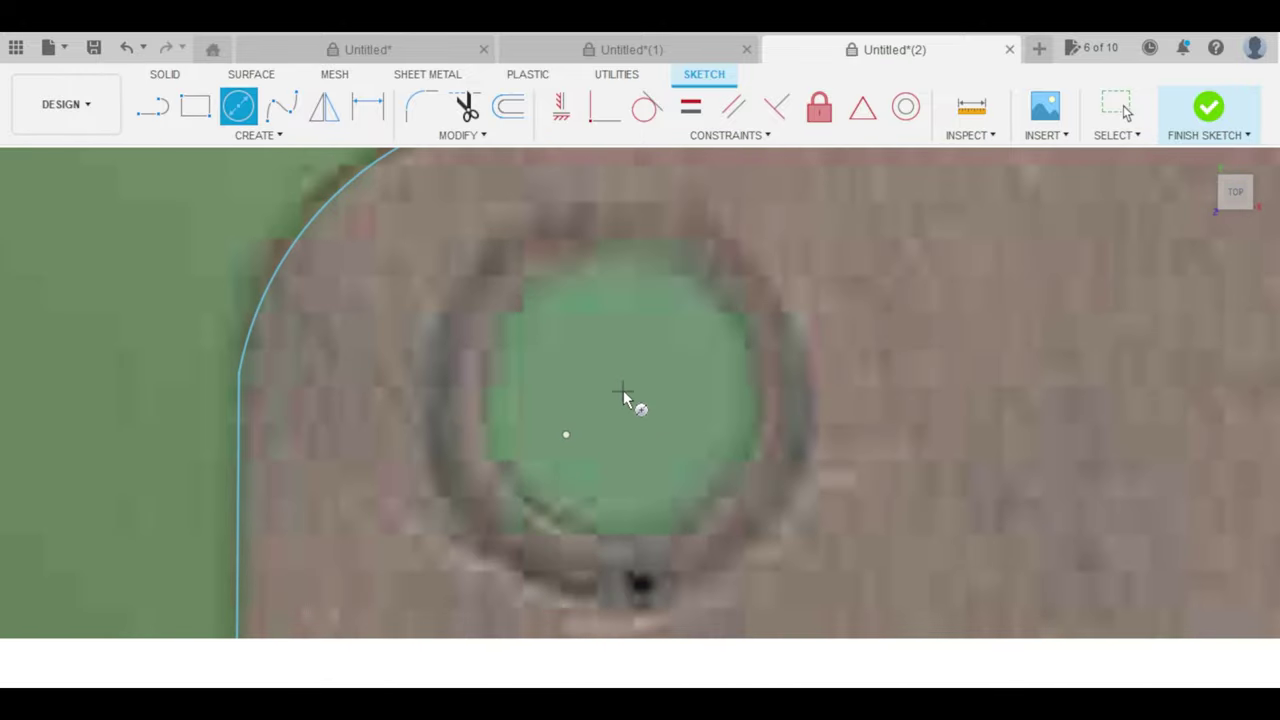
left_click(623, 391)
key("Escape")
scroll(726, 514, "down", 3)
scroll(679, 368, "up", 5)
Draw the first slot's two vertical sides with a tangent arc around the hole's bottom.
key("l")
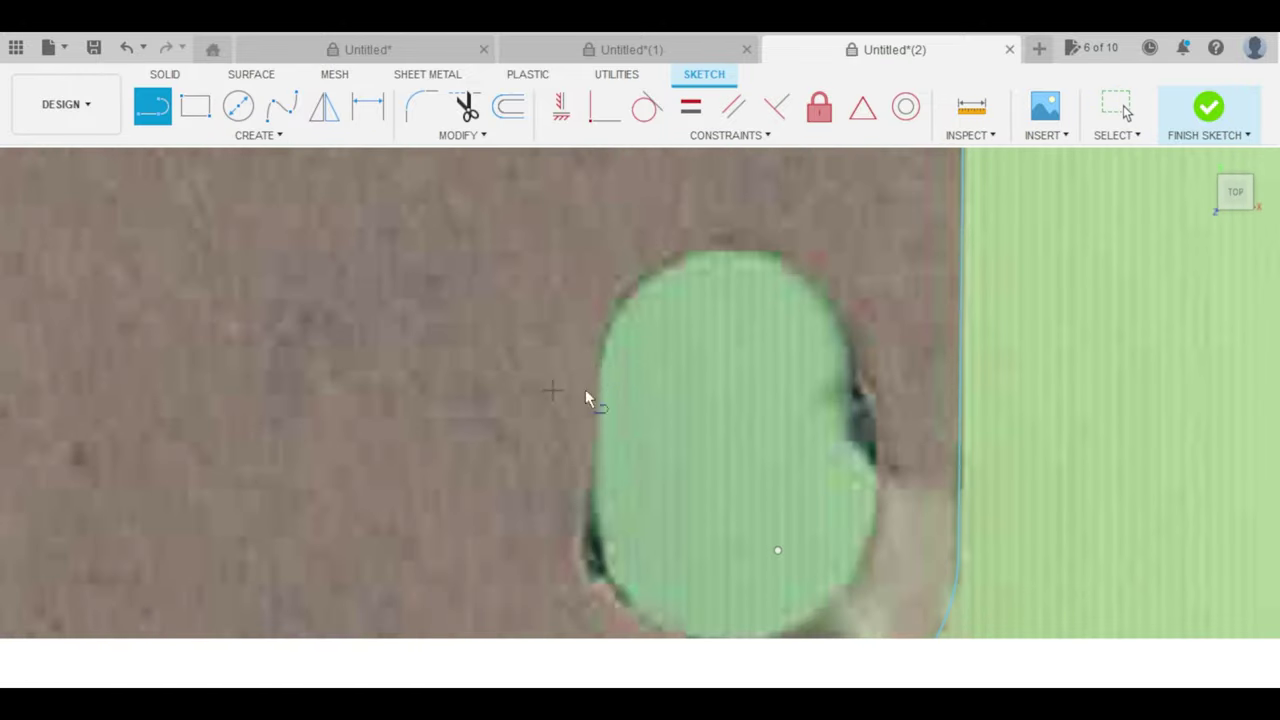
left_click(577, 250)
left_click(577, 418)
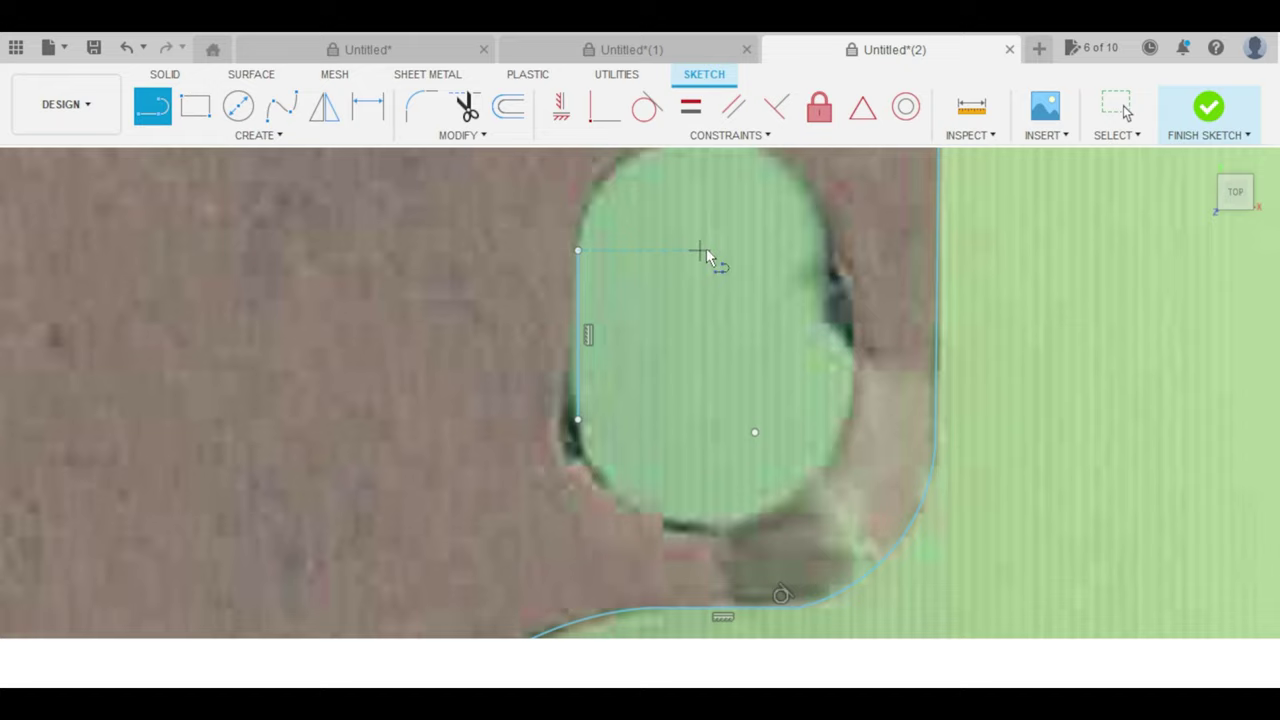
left_click(838, 250)
left_click(838, 424)
mouse_move(838, 424)
left_mouse_down()
mouse_move(806, 409)
mouse_move(724, 530)
mouse_move(577, 418)
left_mouse_up()
scroll(606, 274, "down", 3)
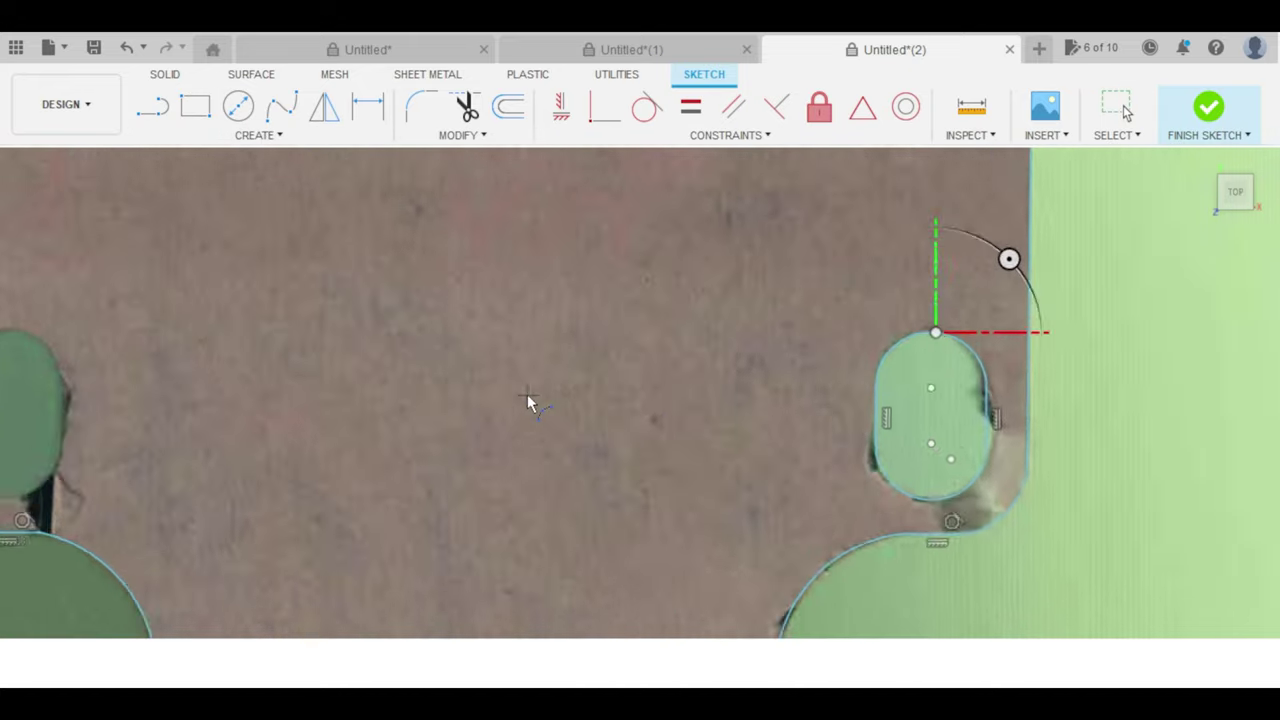
scroll(528, 400, "up", 3)
Draw the second slot's right and left vertical side lines along the oval hole.
key("l")
scroll(686, 320, "up", 2)
left_click(684, 312)
left_click(684, 487)
key("Escape")
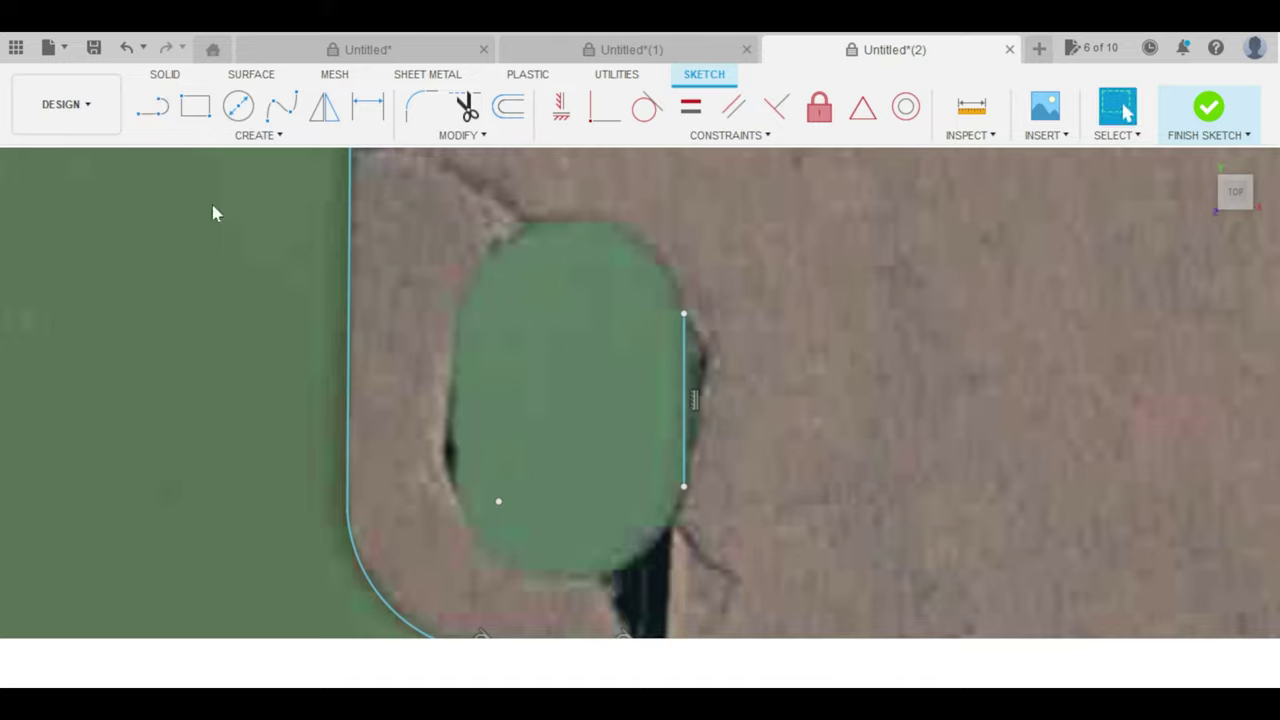
key("l")
left_click(458, 313)
left_click(458, 487)
key("Escape")
Close the second slot with three-point arcs joining its sides at bottom and top.
key("a")
left_click(684, 487)
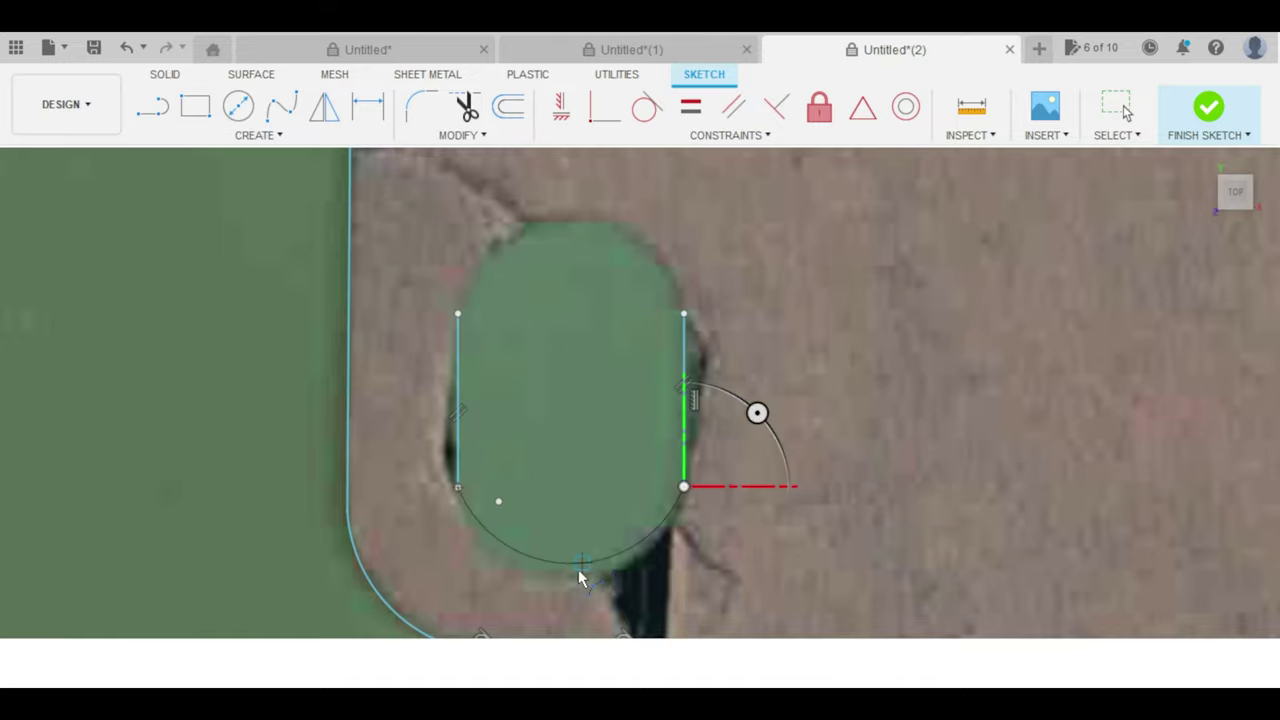
left_click(458, 487)
left_click(684, 313)
left_click(458, 313)
left_click(571, 200)
scroll(634, 263, "down", 5)
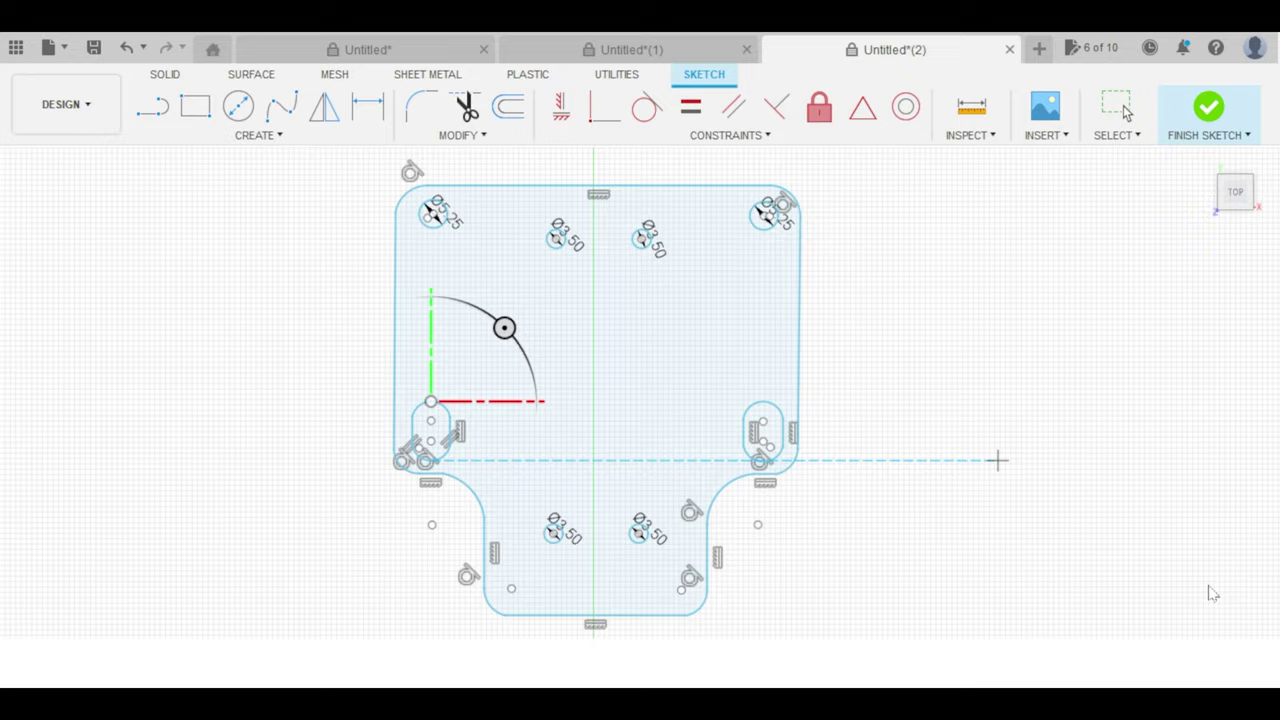